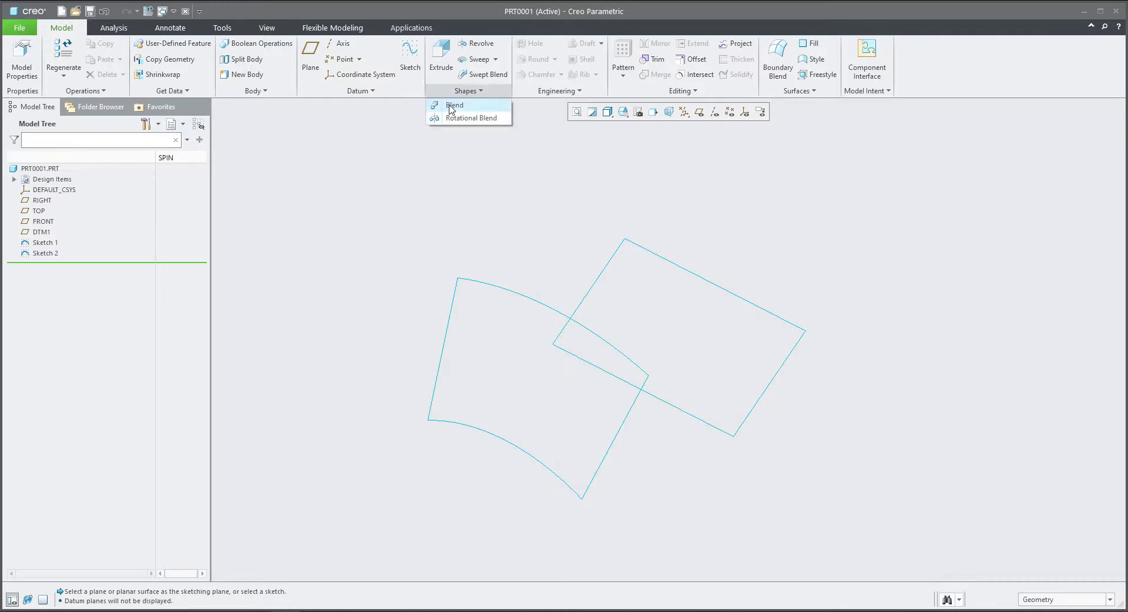
Step: Start a Blend feature with the Selected sections option for existing sketches
{"action": "left_click", "coordinate": [452, 109]}
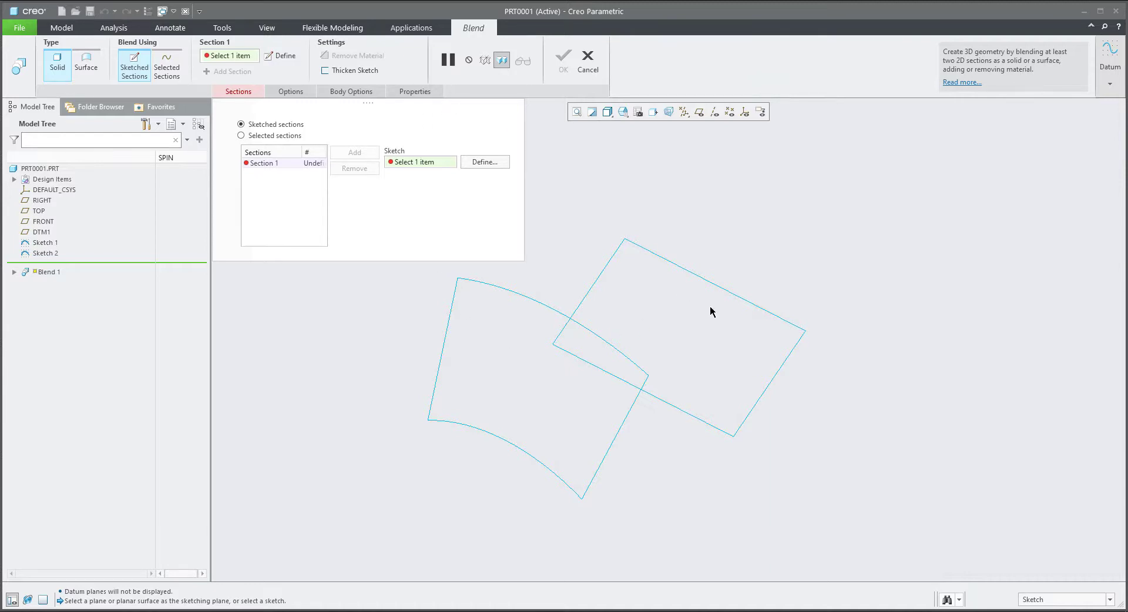
{"action": "left_click", "coordinate": [242, 136]}
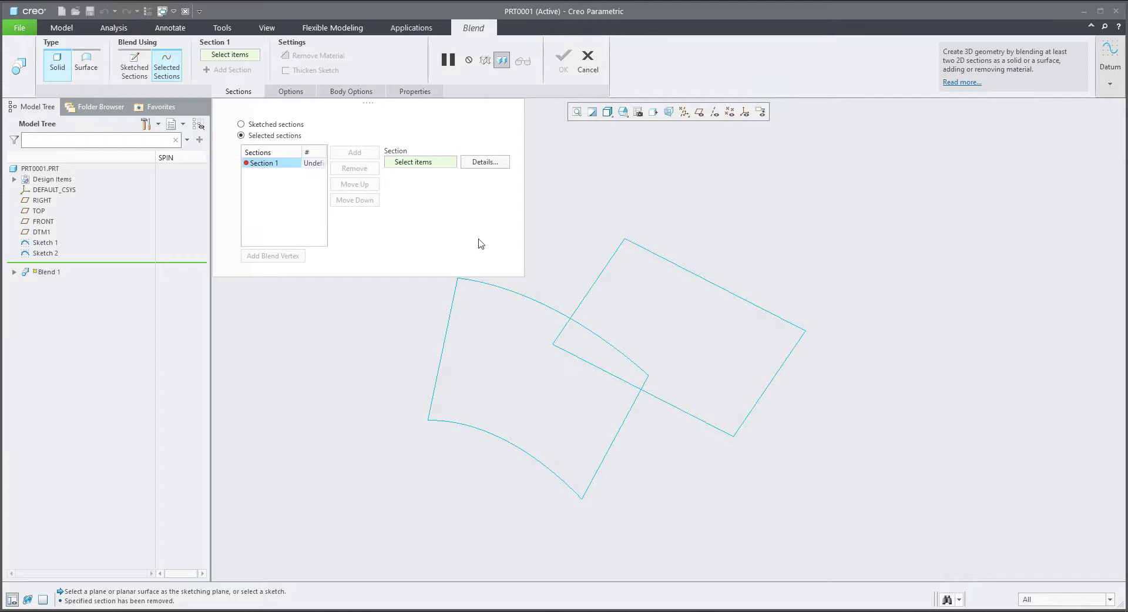
Step: Try the parallelogram and curved sketches as Sections 1 and 2, then revert to Sketched sections
{"action": "left_click", "coordinate": [657, 253]}
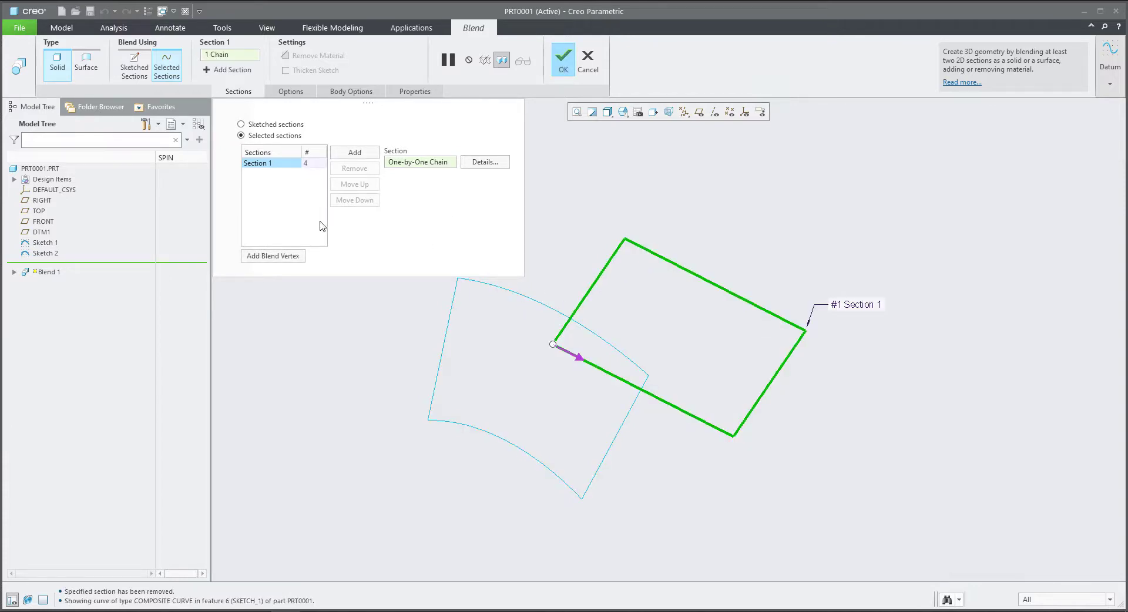
{"action": "left_click", "coordinate": [354, 153]}
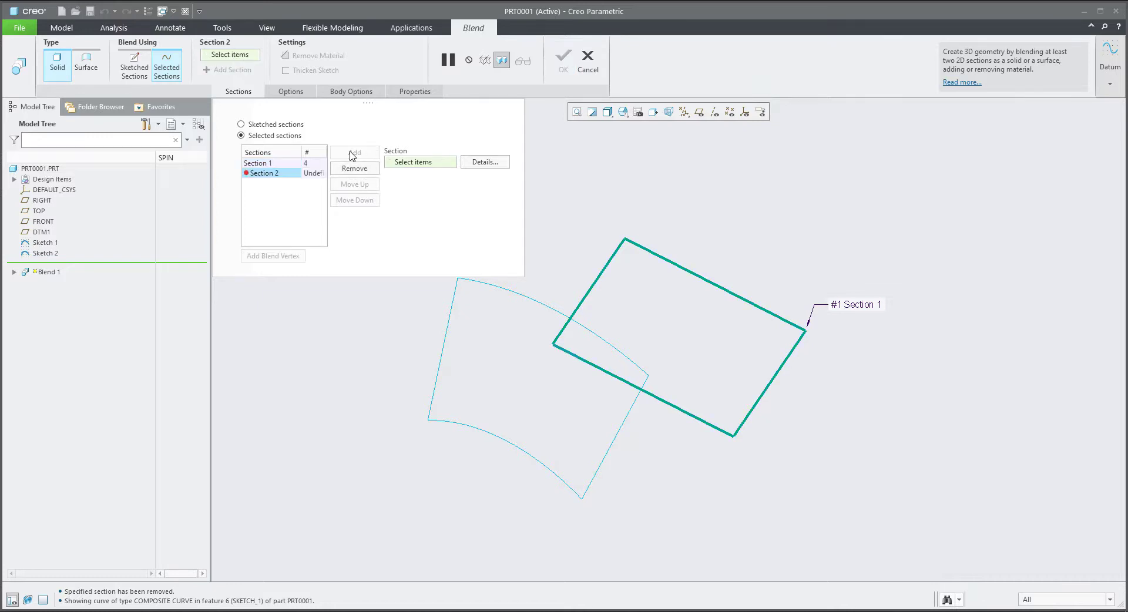
{"action": "left_click", "coordinate": [523, 297]}
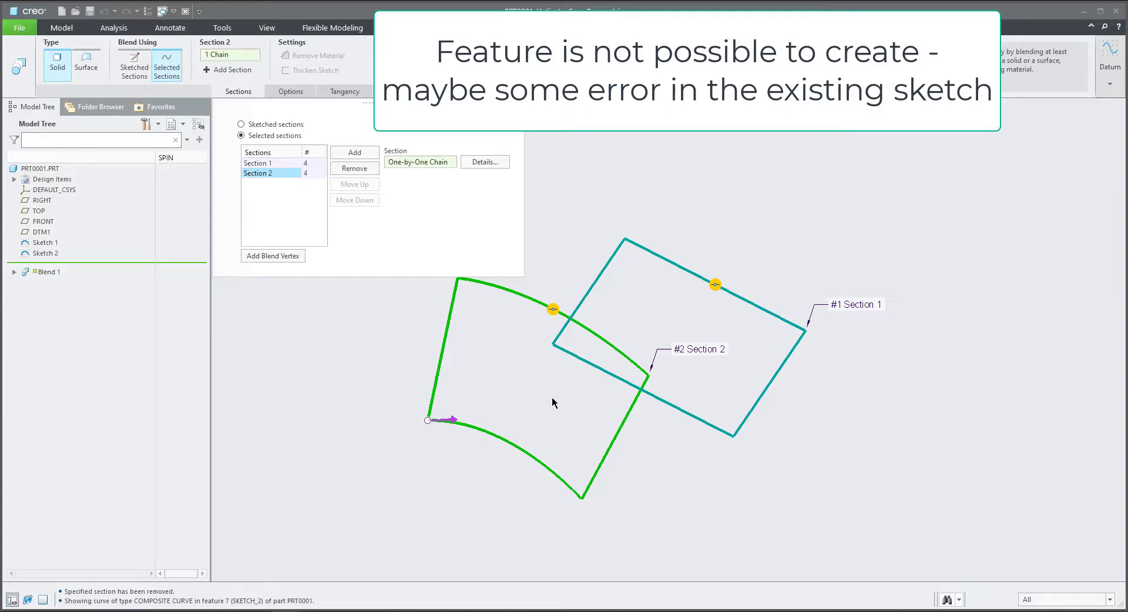
{"action": "left_click", "coordinate": [242, 126]}
{"action": "left_click", "coordinate": [595, 333]}
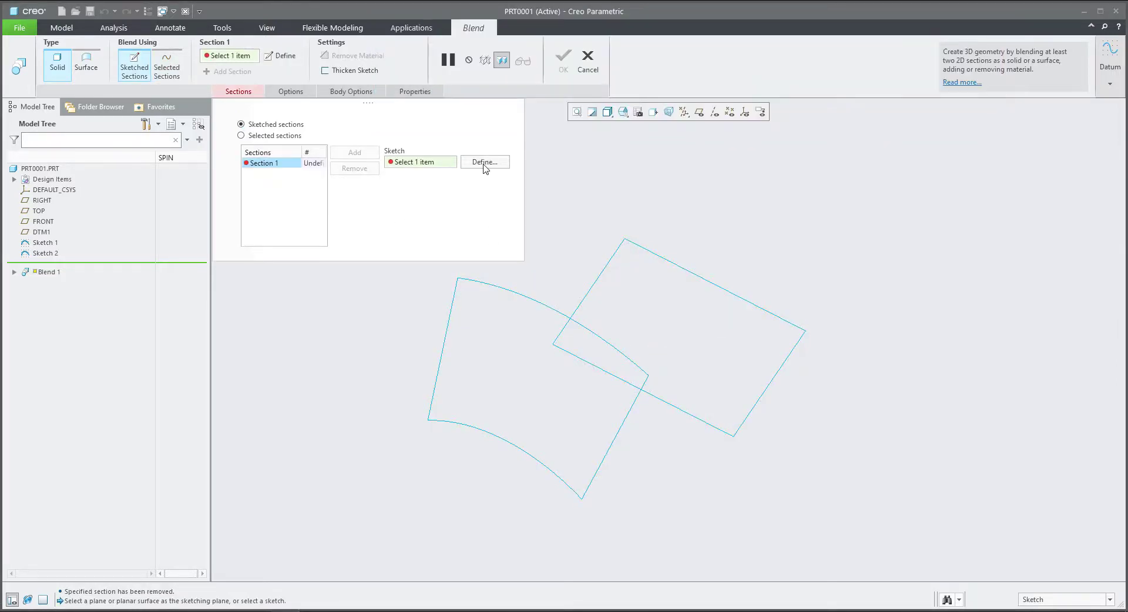
Step: Begin the Section 1 sketch on the RIGHT datum plane
{"action": "left_click", "coordinate": [485, 164]}
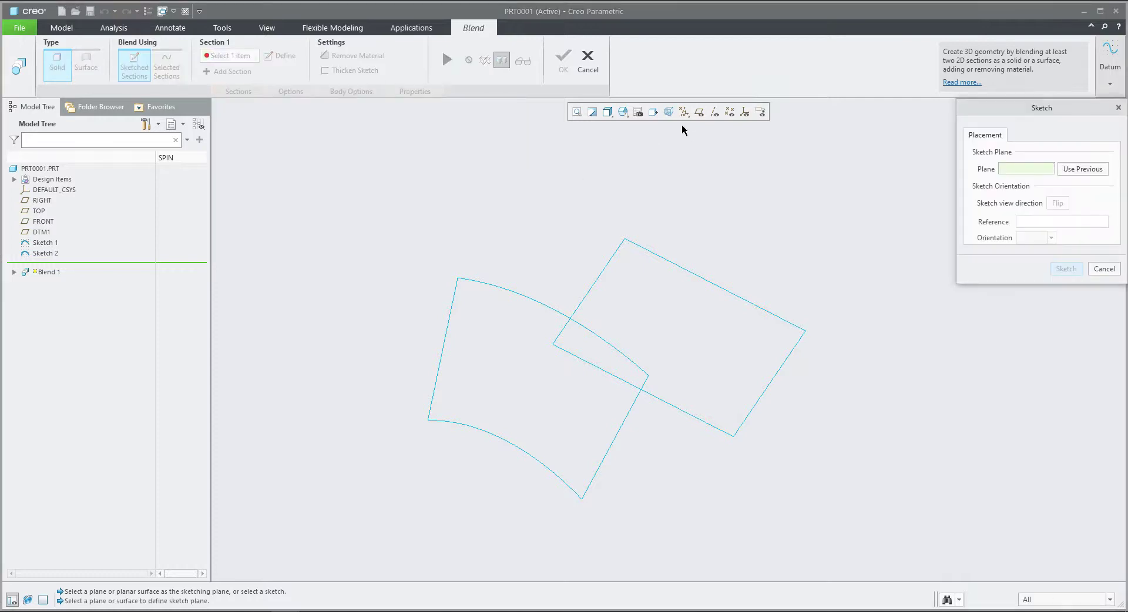
{"action": "left_click", "coordinate": [700, 112]}
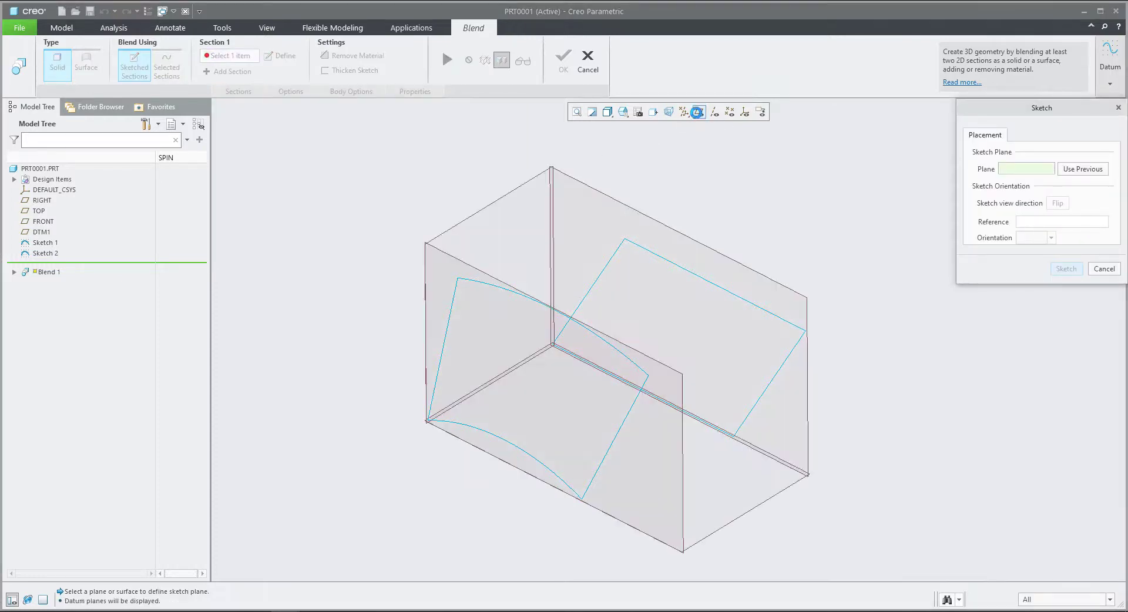
{"action": "left_click", "coordinate": [789, 293]}
{"action": "left_click", "coordinate": [1067, 268]}
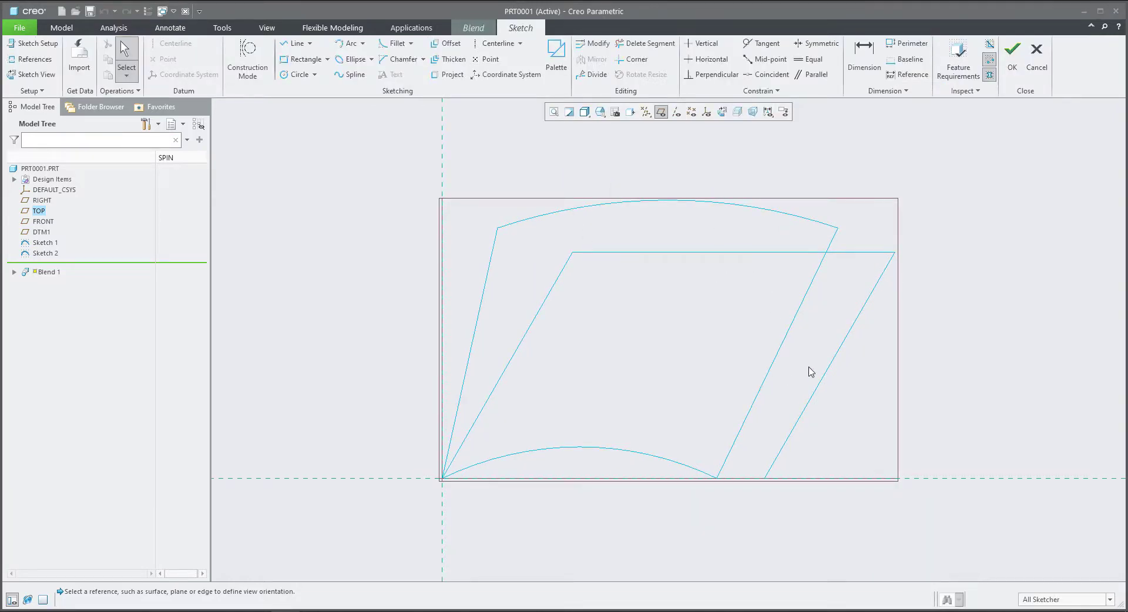
Step: Project the parallelogram's top edge with its right end as start point, accepting the surface switch
{"action": "left_click", "coordinate": [448, 74]}
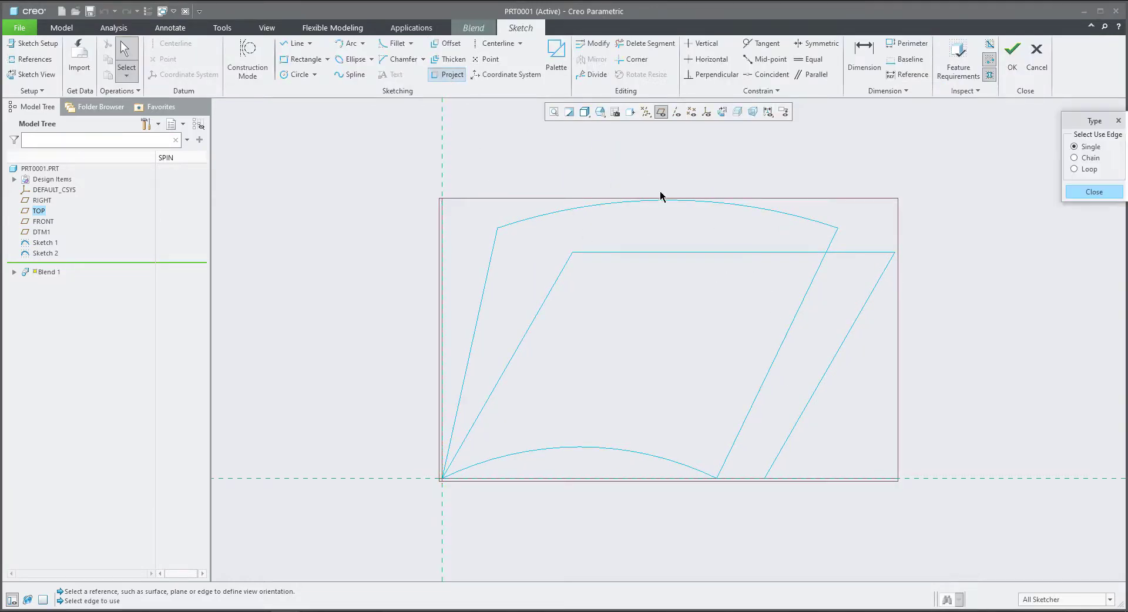
{"action": "left_click", "coordinate": [709, 255]}
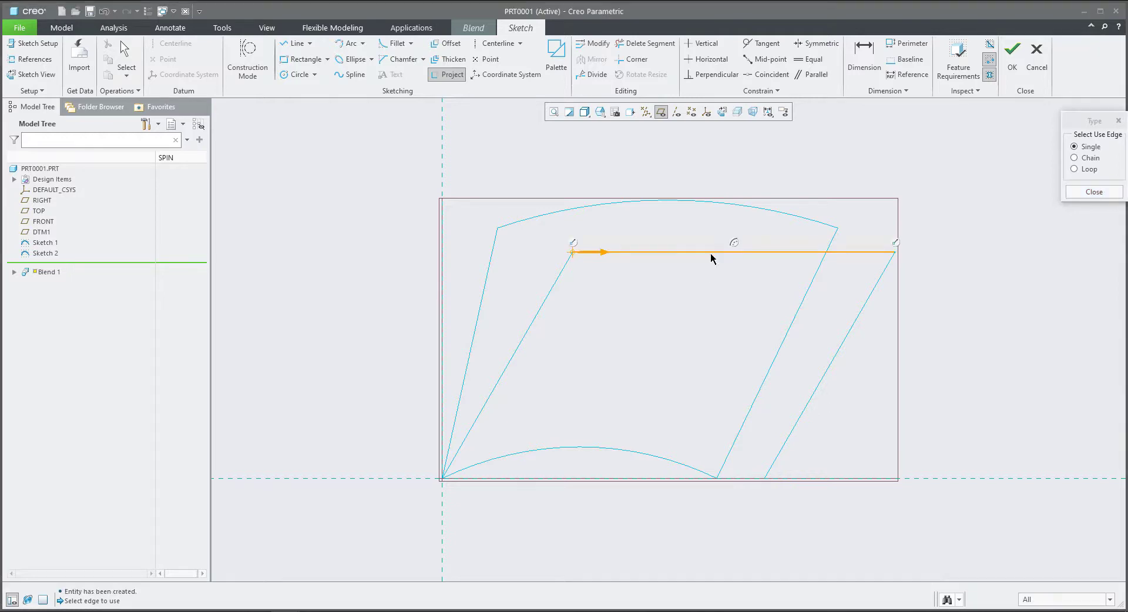
{"action": "left_click", "coordinate": [1080, 192]}
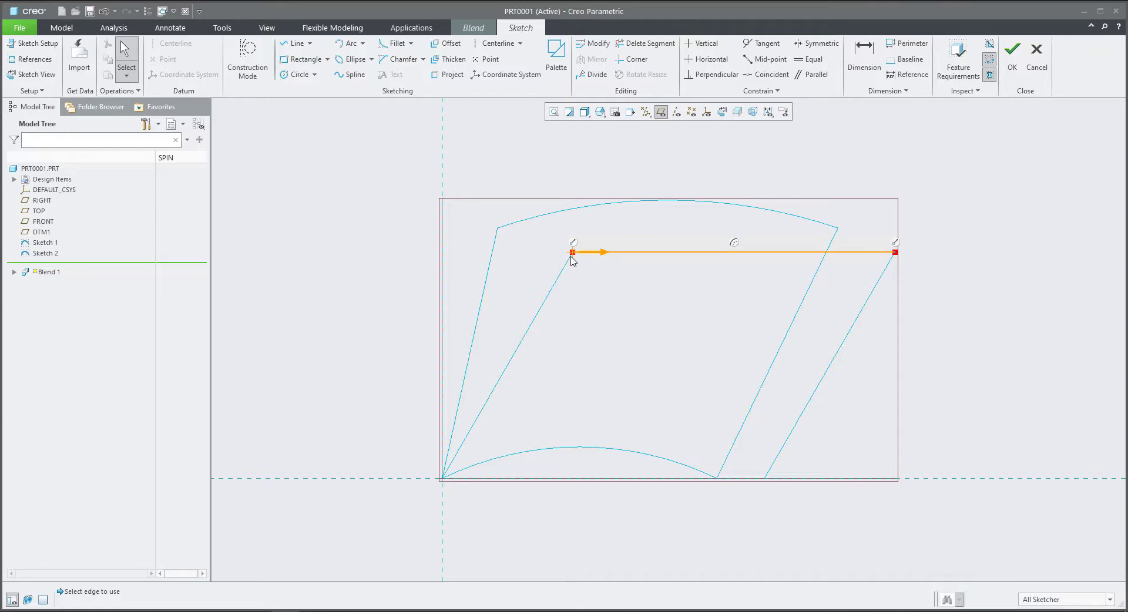
{"action": "left_click", "coordinate": [897, 253]}
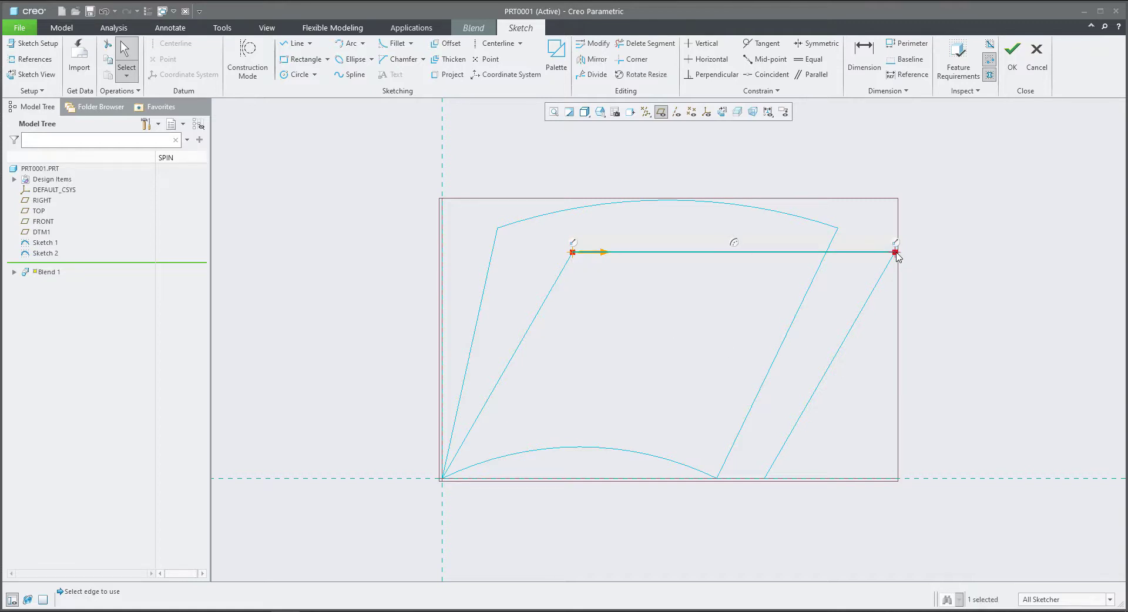
{"action": "right_click", "coordinate": [897, 254]}
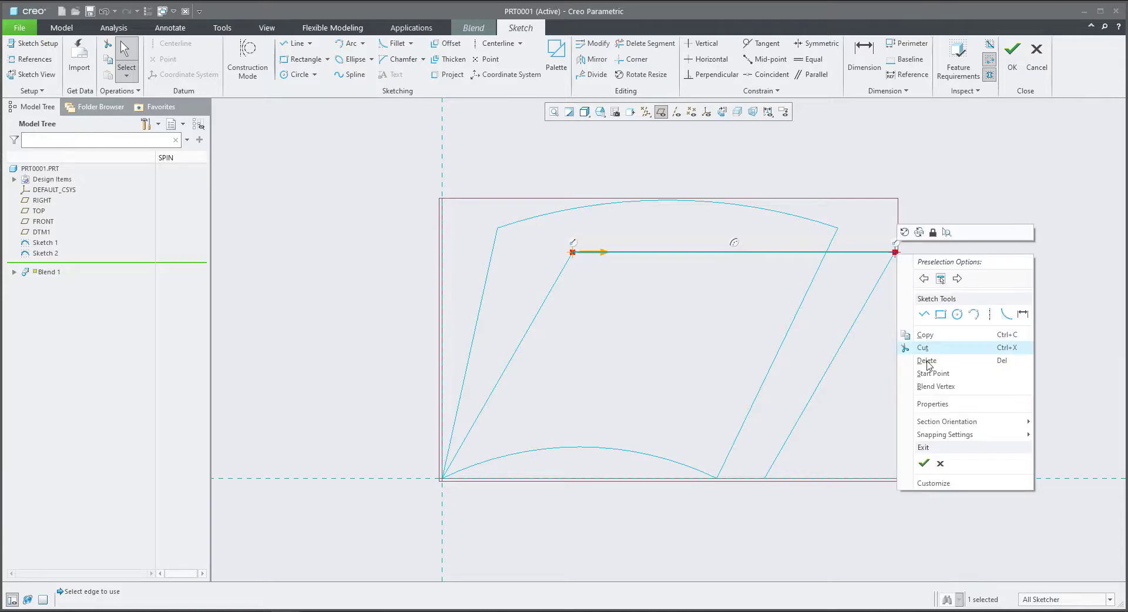
{"action": "left_click", "coordinate": [932, 373]}
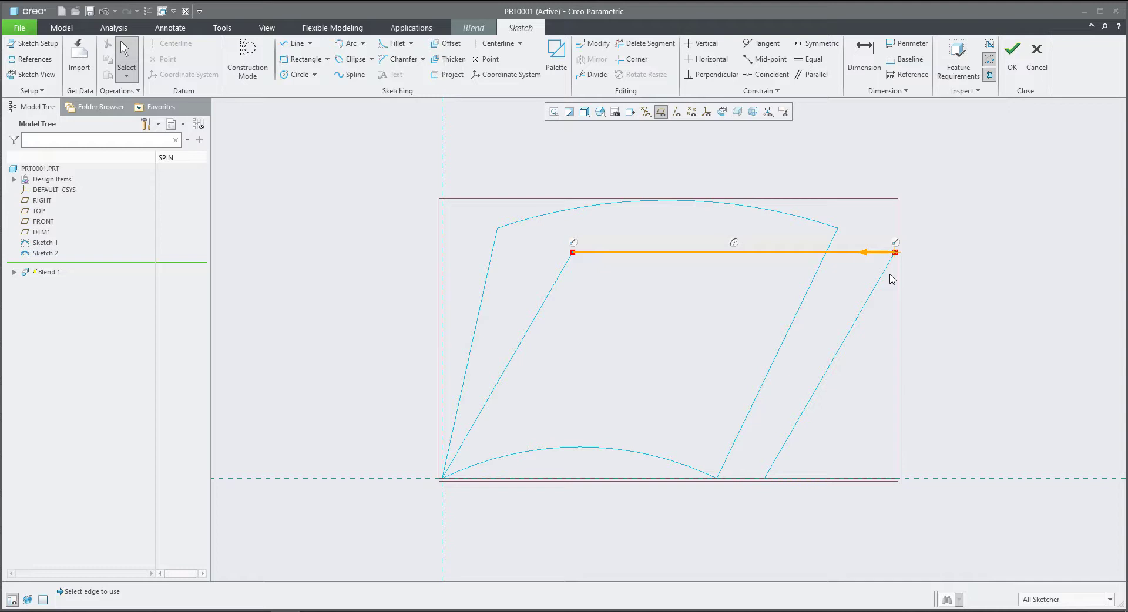
{"action": "left_click", "coordinate": [1012, 56]}
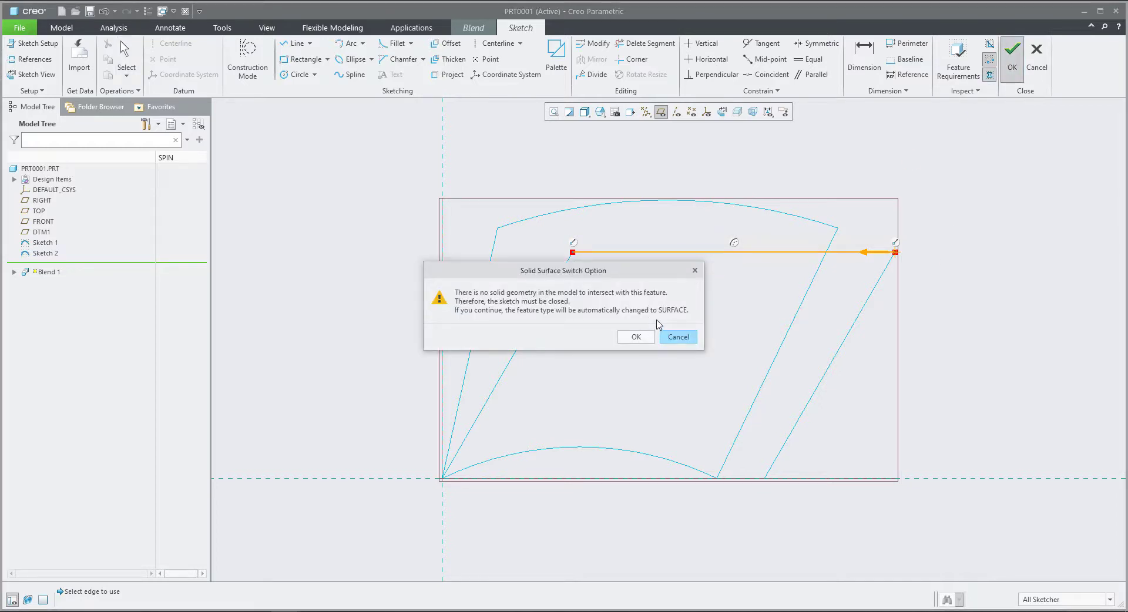
{"action": "left_click", "coordinate": [637, 338]}
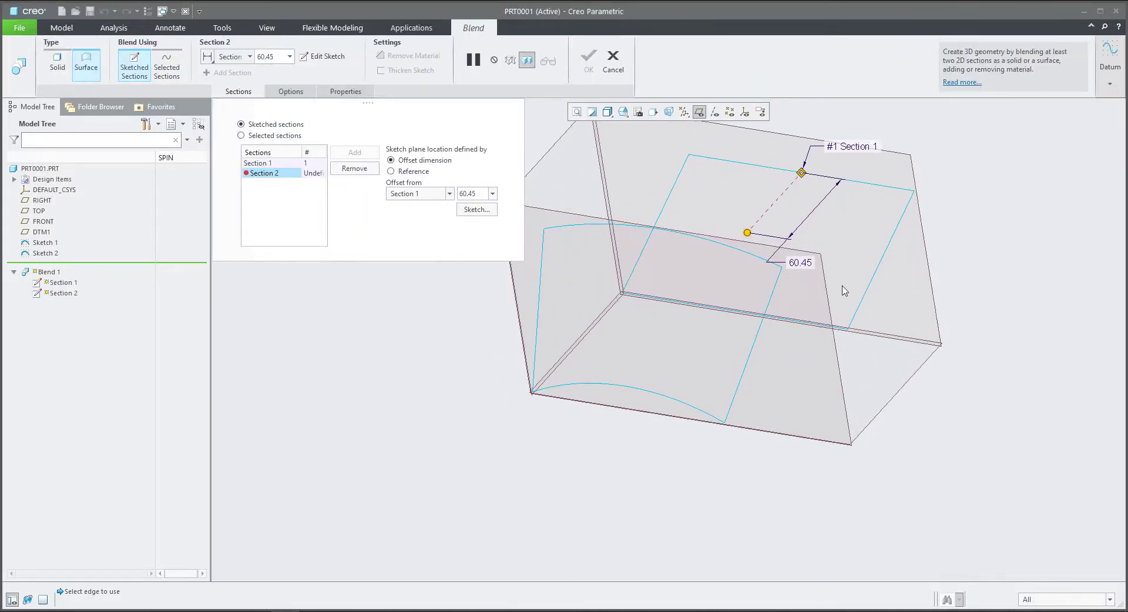
Step: Place Section 2 through datum plane DTM1 and open its sketch
{"action": "mouse_move", "coordinate": [748, 233]}
{"action": "left_mouse_down"}
{"action": "mouse_move", "coordinate": [684, 323]}
{"action": "mouse_move", "coordinate": [755, 232]}
{"action": "mouse_move", "coordinate": [740, 240]}
{"action": "left_mouse_up"}
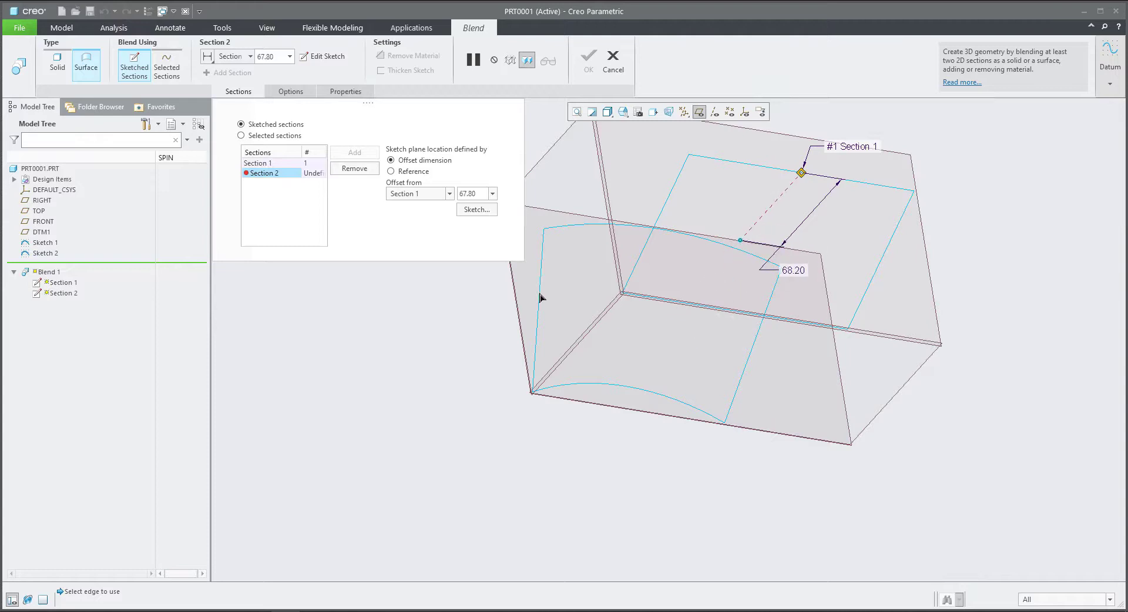
{"action": "left_click", "coordinate": [391, 171]}
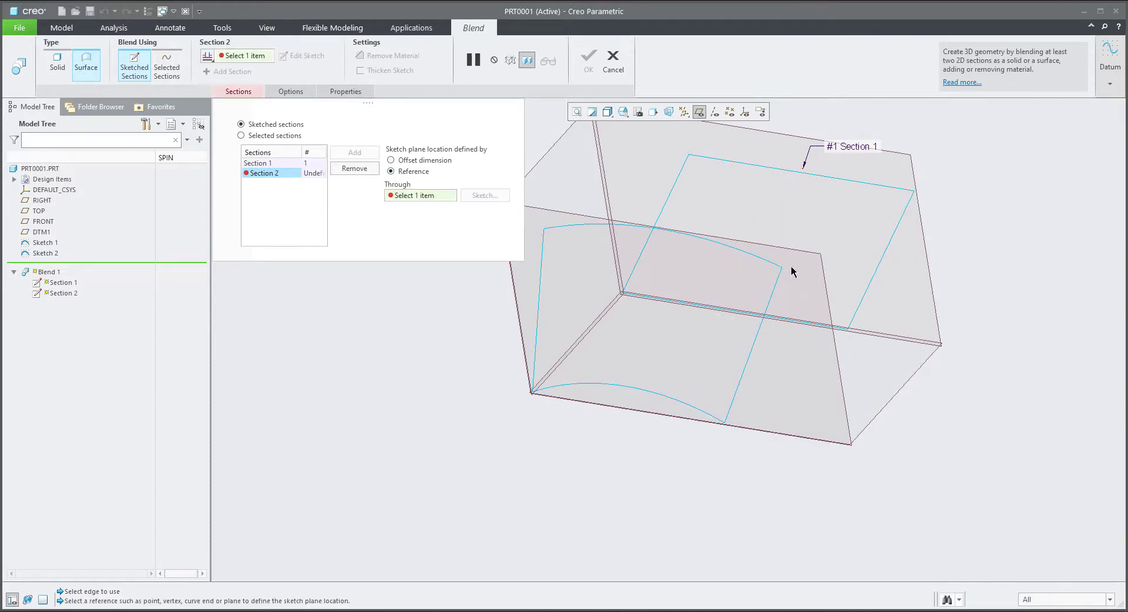
{"action": "left_click", "coordinate": [832, 321]}
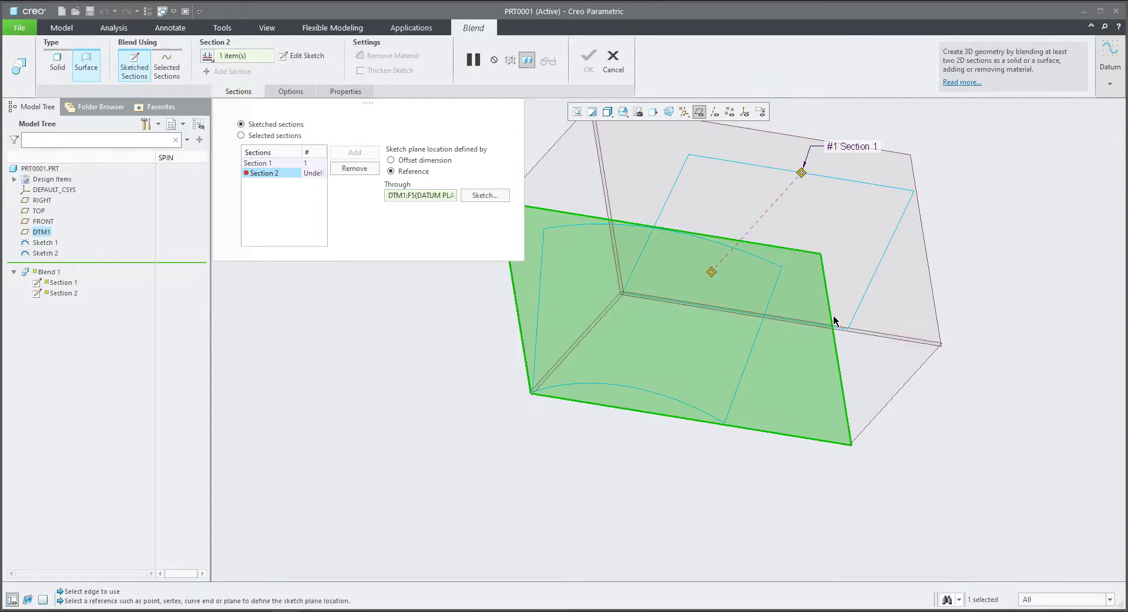
{"action": "left_click", "coordinate": [489, 198]}
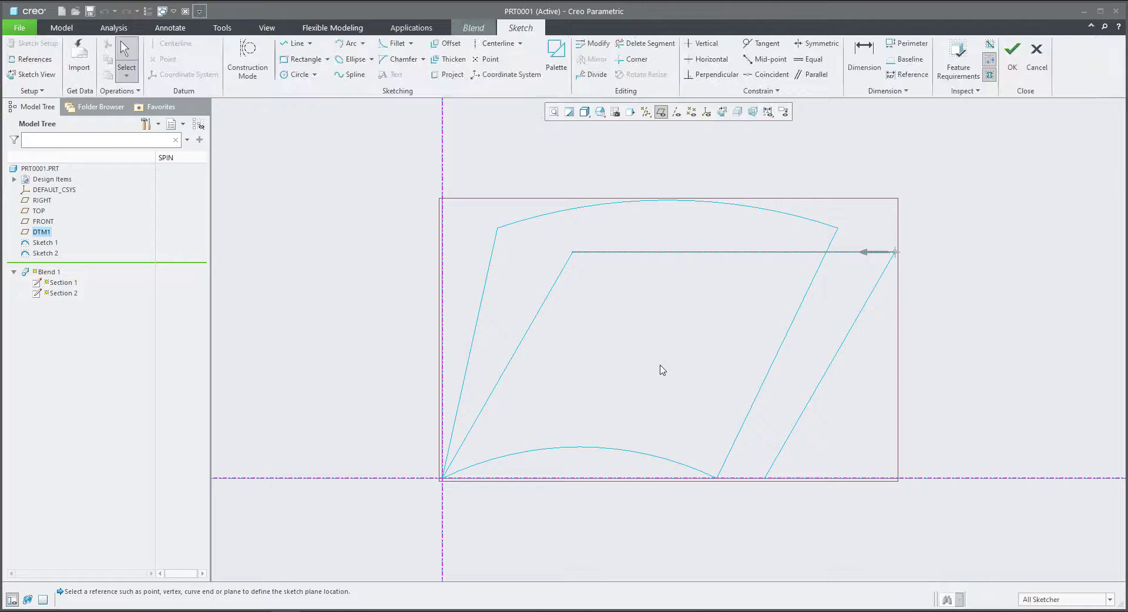
Step: Project the curved quadrilateral's top arc as Section 2 and view the surface preview in 3D
{"action": "left_click", "coordinate": [450, 75]}
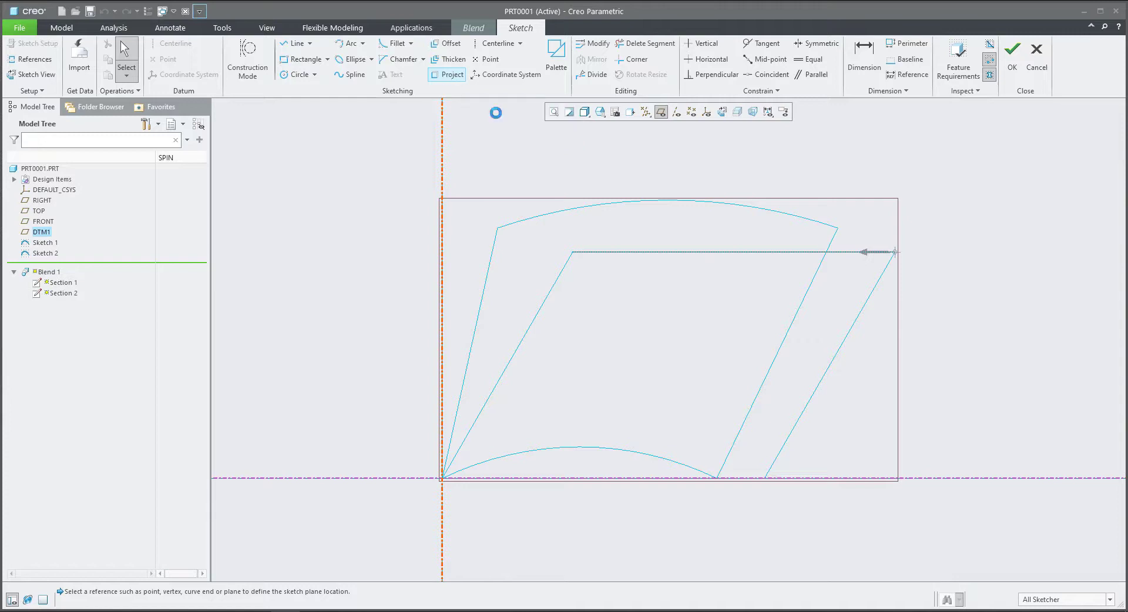
{"action": "left_click", "coordinate": [807, 224]}
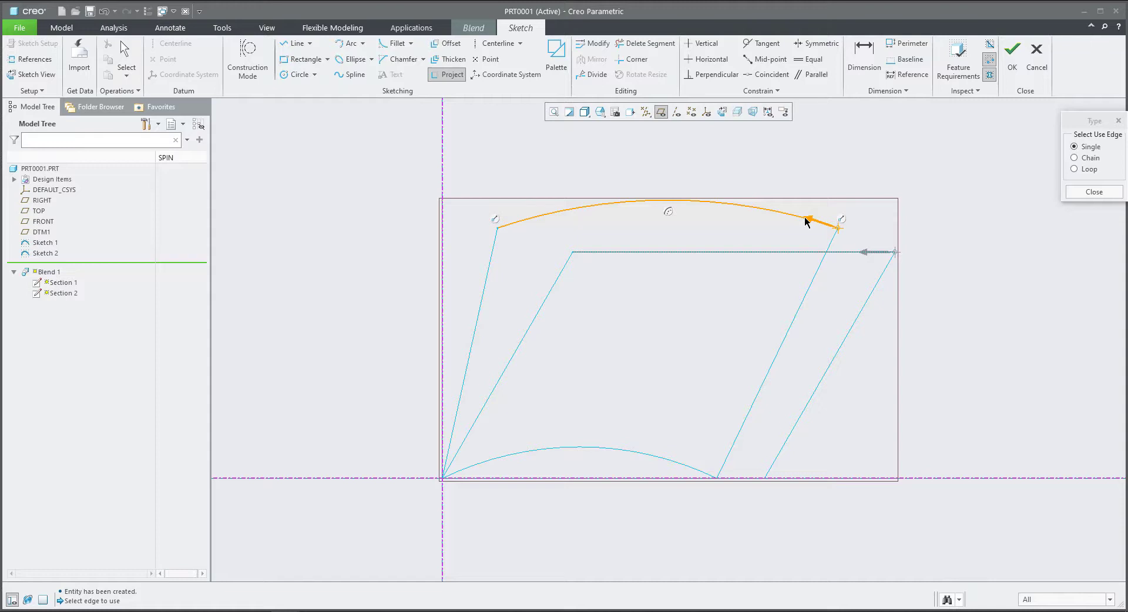
{"action": "left_click", "coordinate": [1094, 193]}
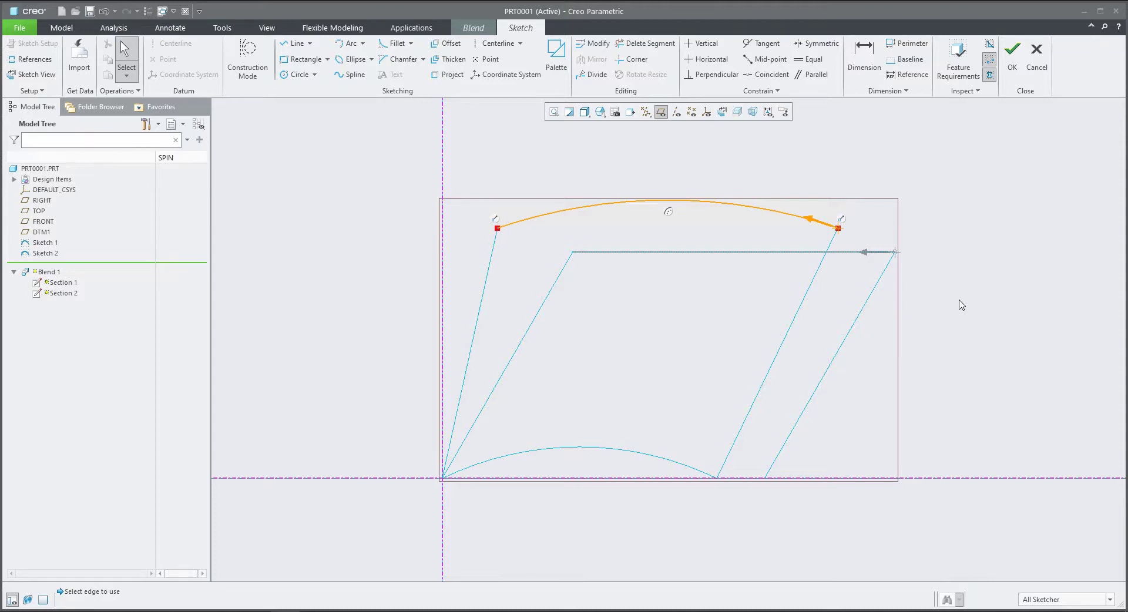
{"action": "left_click", "coordinate": [1013, 56]}
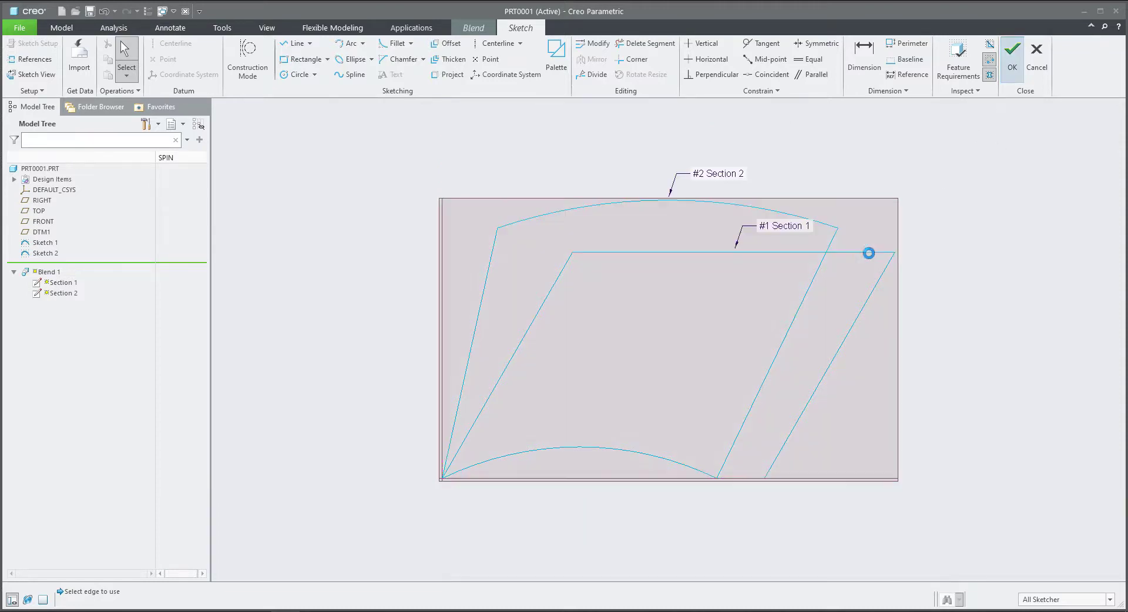
{"action": "key", "text": "ctrl+d"}
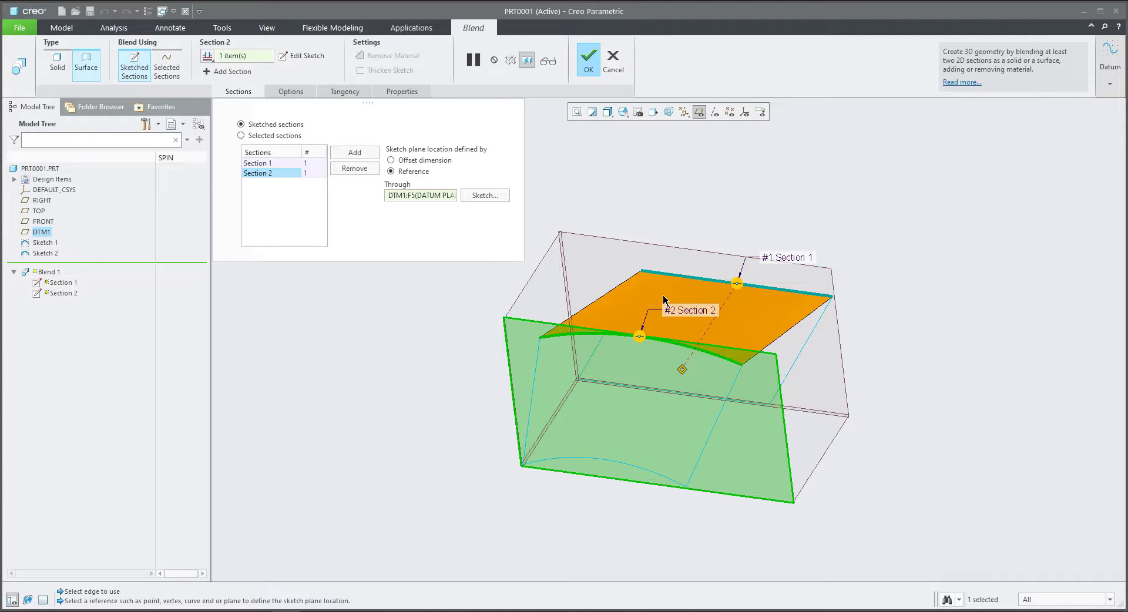
{"action": "left_click", "coordinate": [263, 163]}
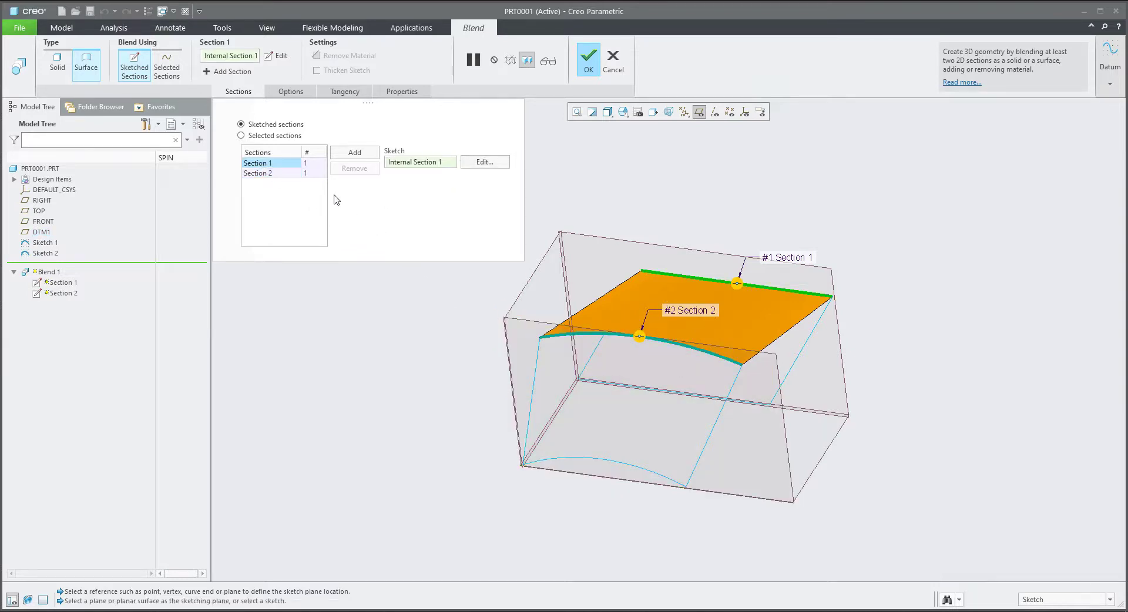
Step: Reopen Section 1, project the left diagonal edge, and delete a wrongly projected bottom arc
{"action": "left_click", "coordinate": [485, 162]}
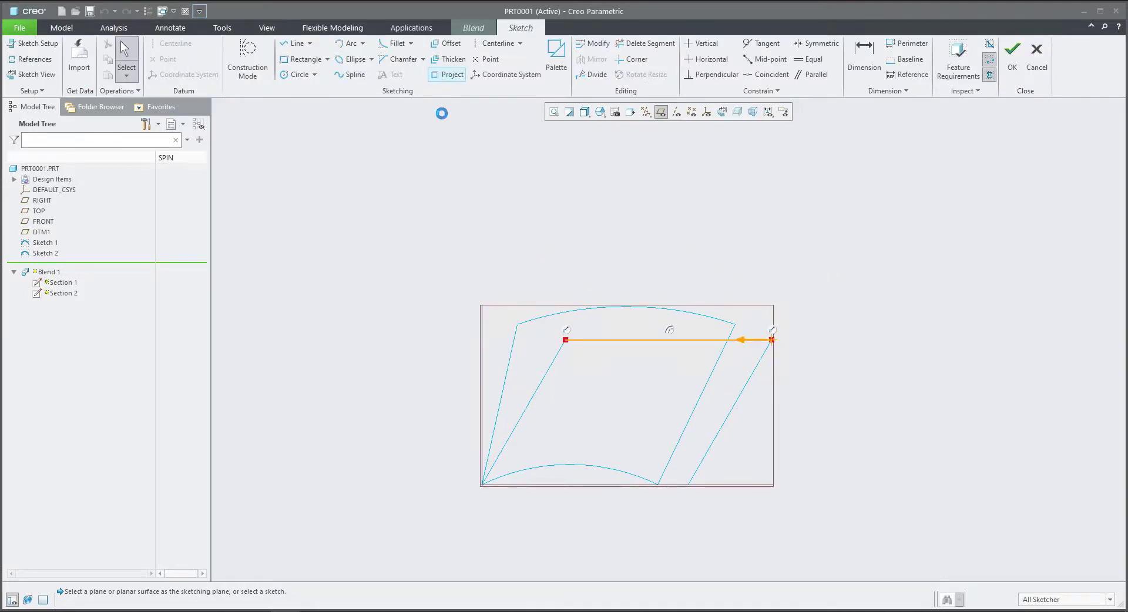
{"action": "left_click", "coordinate": [448, 74]}
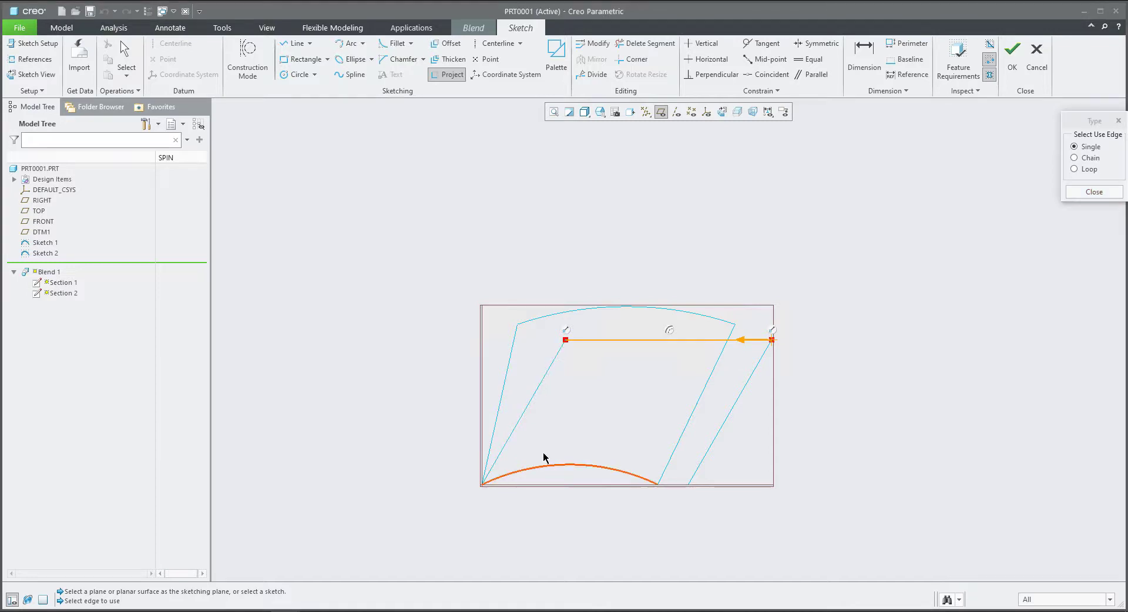
{"action": "left_click", "coordinate": [533, 403]}
{"action": "left_click", "coordinate": [566, 466]}
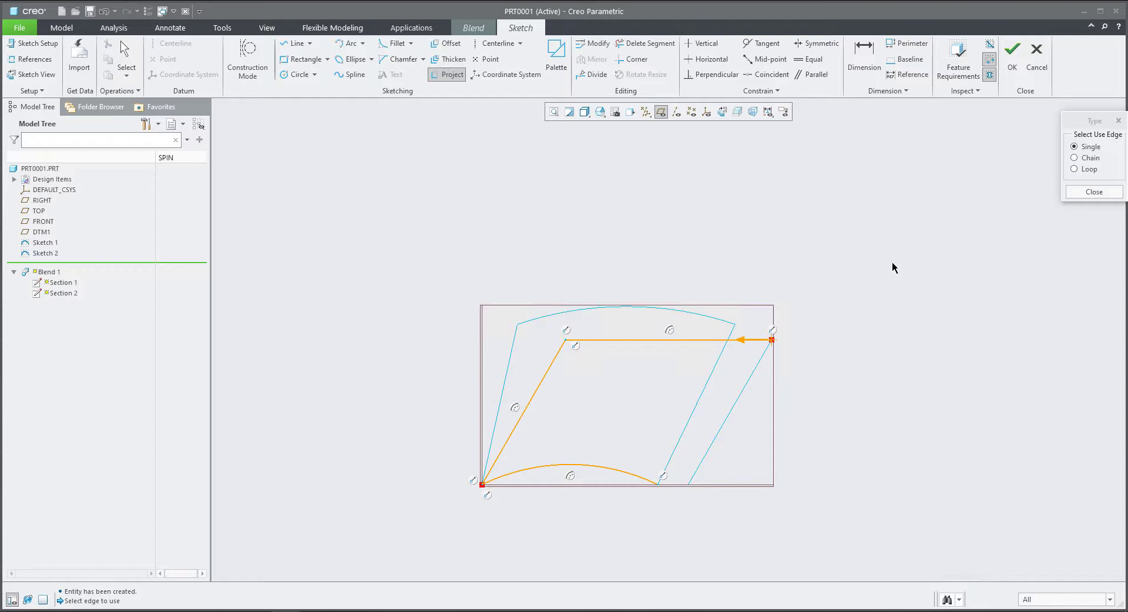
{"action": "key", "text": "Escape"}
{"action": "left_click", "coordinate": [613, 474]}
{"action": "key", "text": "Delete"}
Step: Project the parallelogram's bottom edge into Section 1 and accept the sketch
{"action": "left_click", "coordinate": [444, 75]}
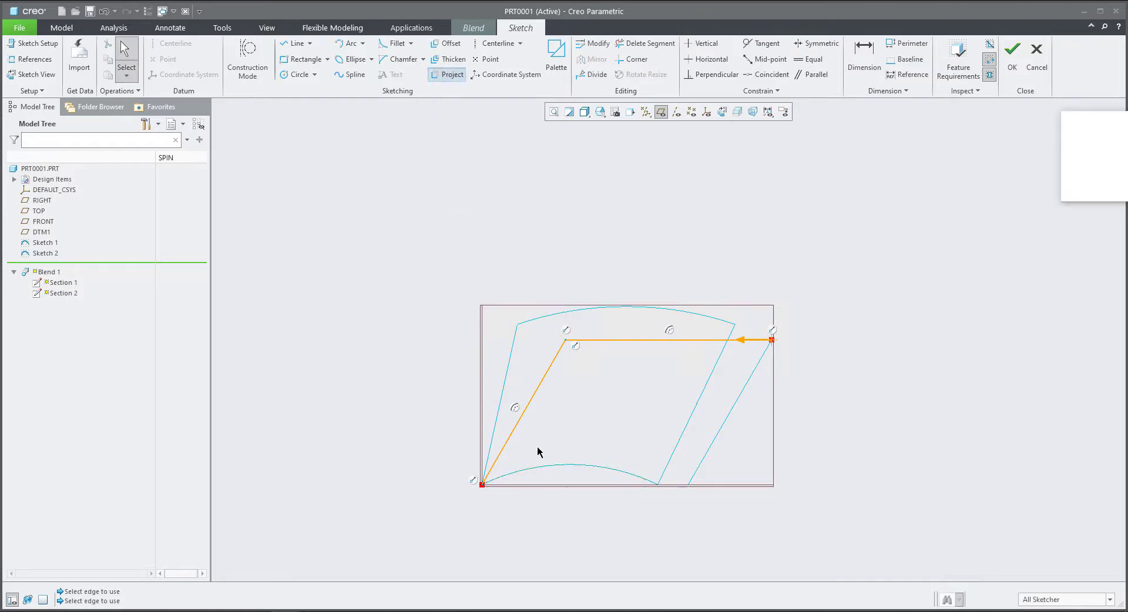
{"action": "left_click", "coordinate": [559, 487]}
{"action": "key", "text": "ctrl+d"}
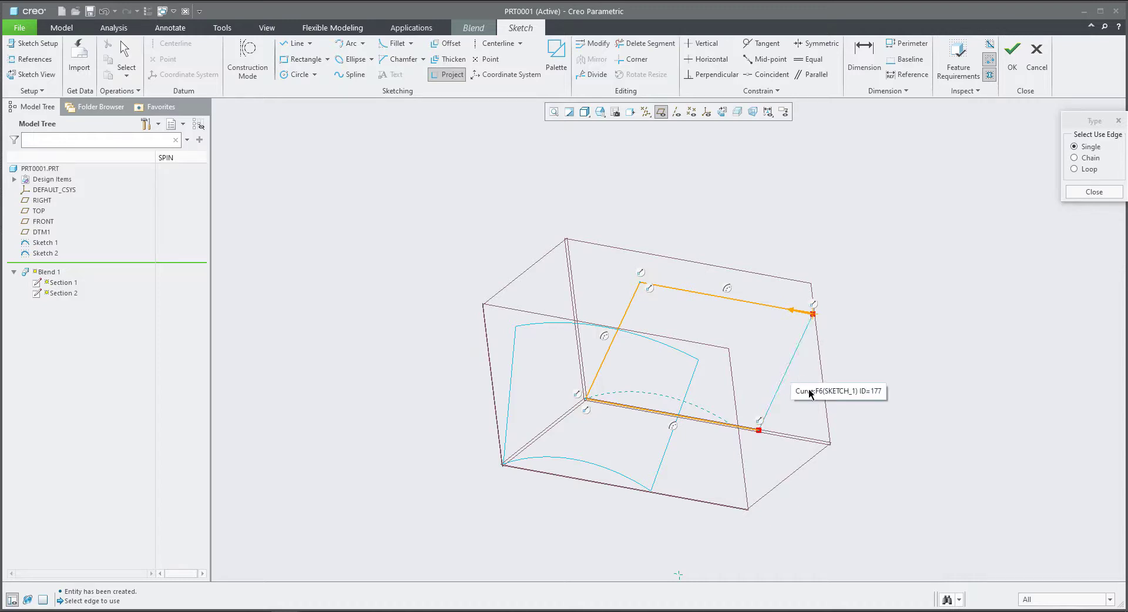
{"action": "middle_click", "coordinate": [856, 318]}
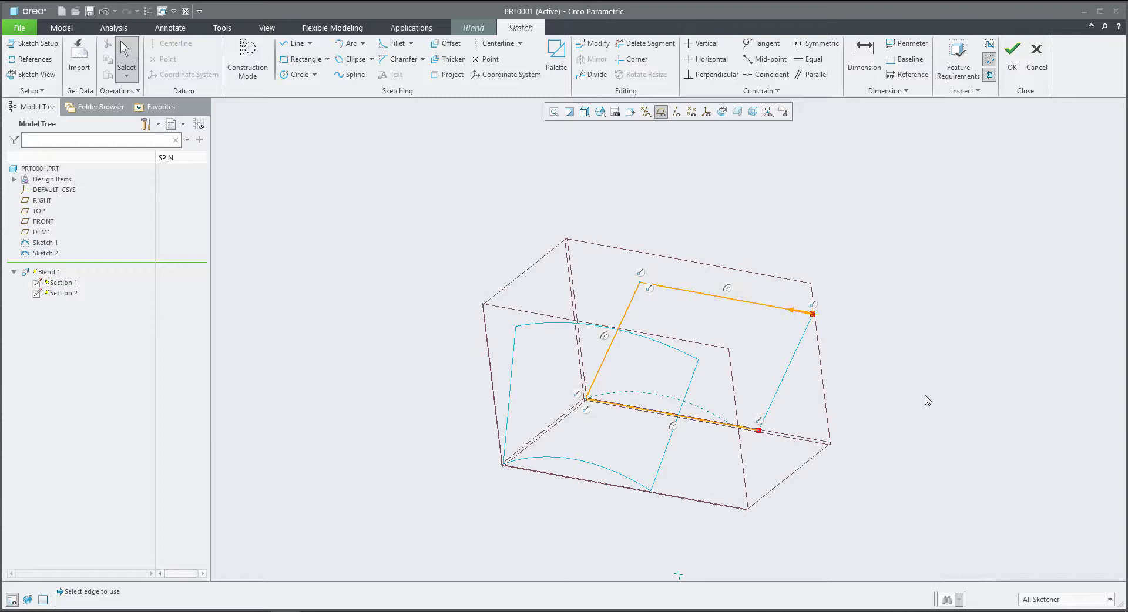
{"action": "left_click", "coordinate": [1015, 62]}
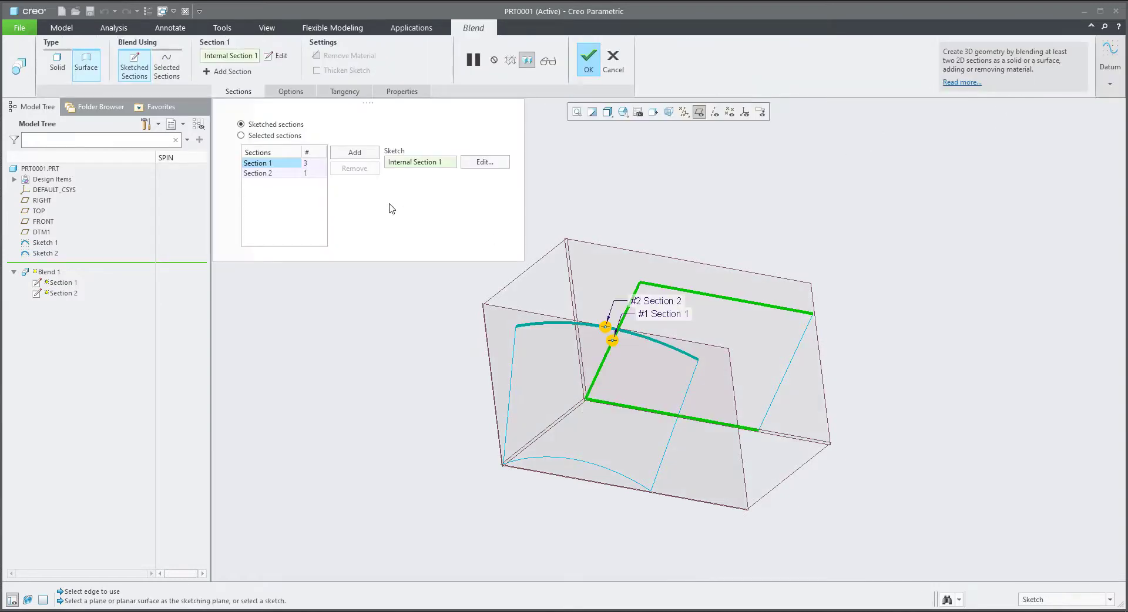
Step: Add the curved sketch's left slanted edge and bottom arc to Section 2
{"action": "left_click", "coordinate": [257, 173]}
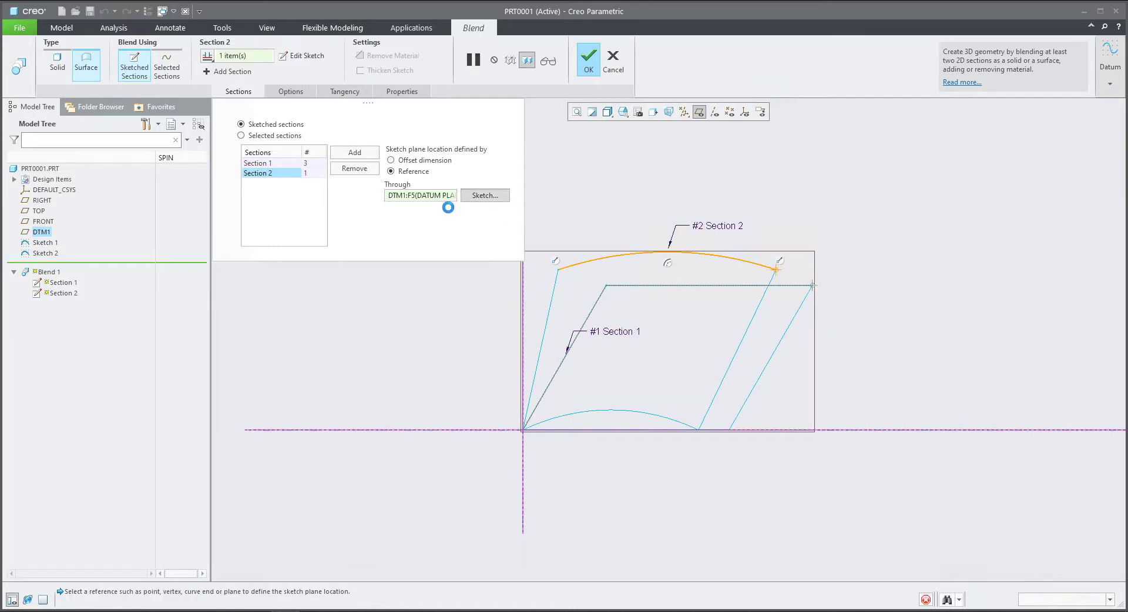
{"action": "left_click", "coordinate": [447, 74]}
{"action": "left_click", "coordinate": [549, 310]}
{"action": "left_click", "coordinate": [614, 410]}
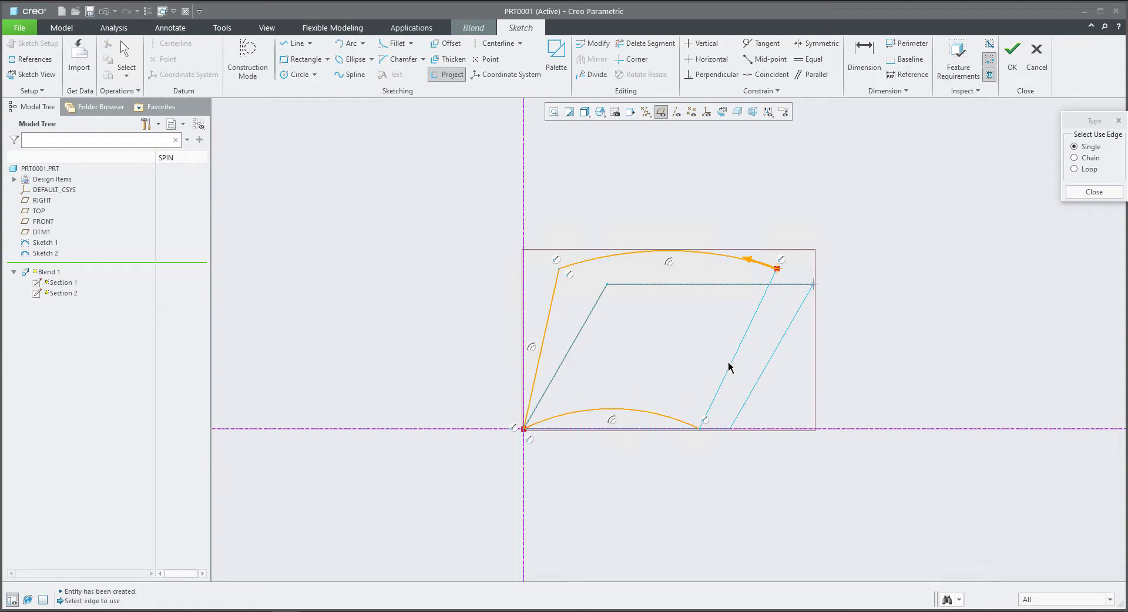
{"action": "left_click", "coordinate": [1098, 197]}
{"action": "key", "text": "ctrl+d"}
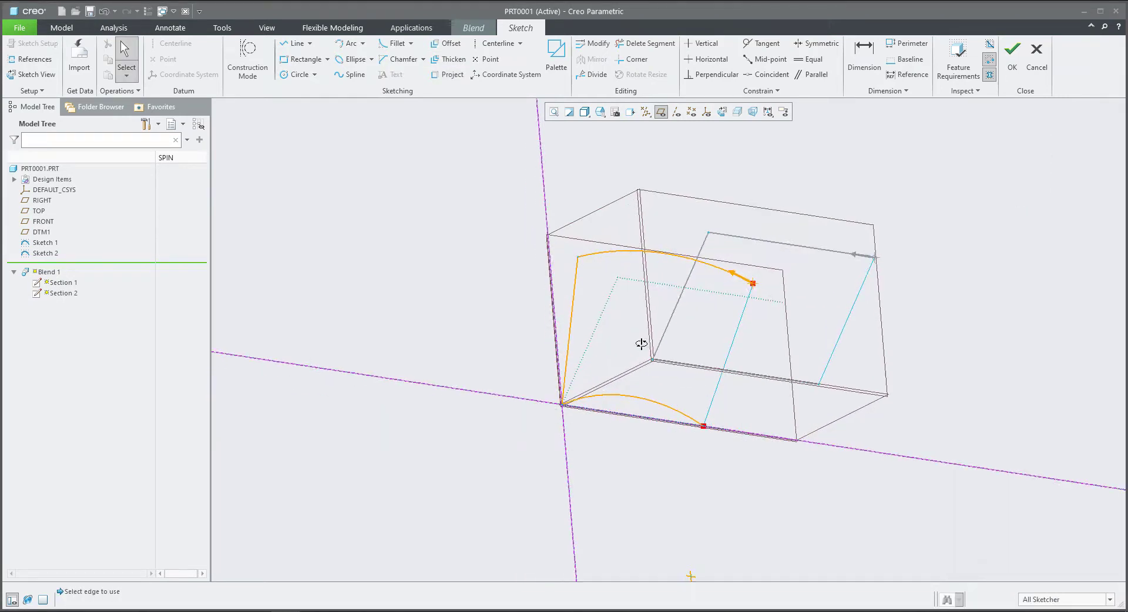
{"action": "left_click", "coordinate": [1013, 59]}
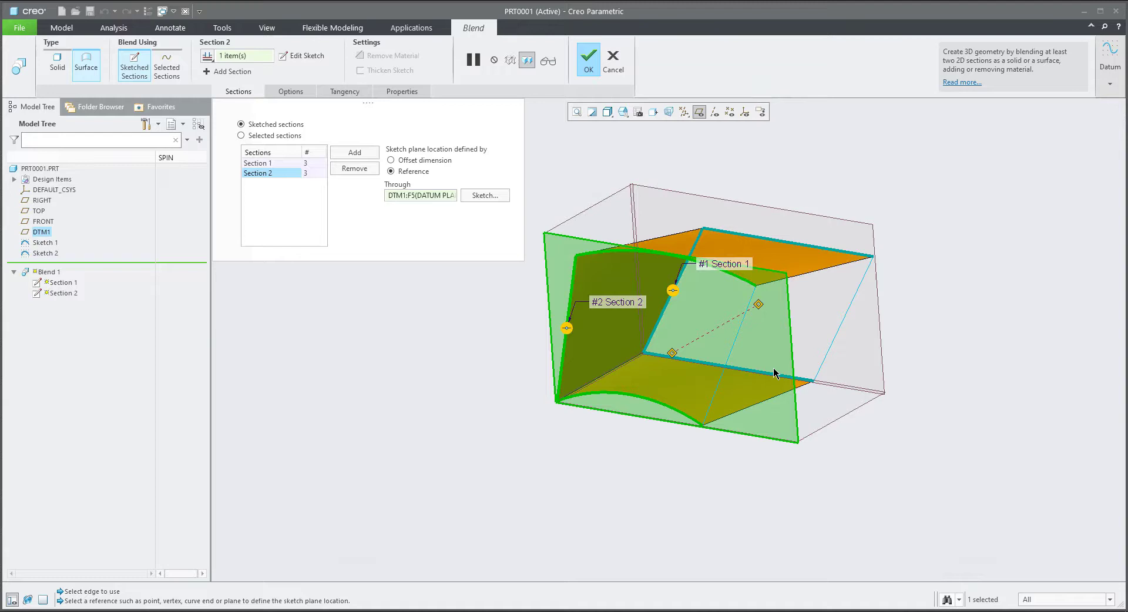
{"action": "middle_click_drag", "start_coordinate": [653, 333], "coordinate": [715, 327]}
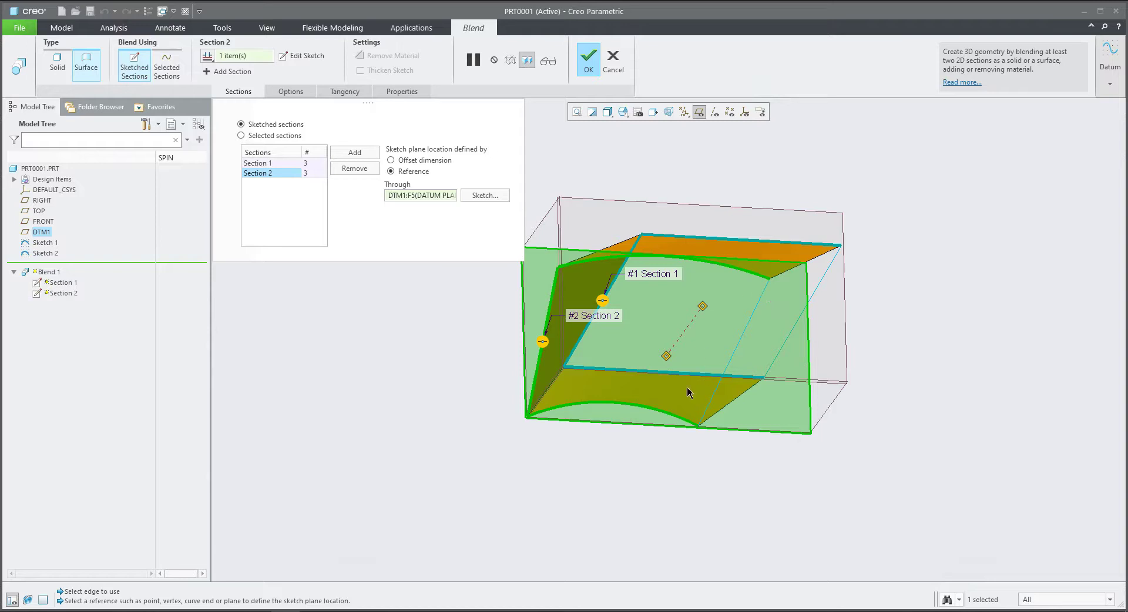
{"action": "left_click", "coordinate": [264, 164]}
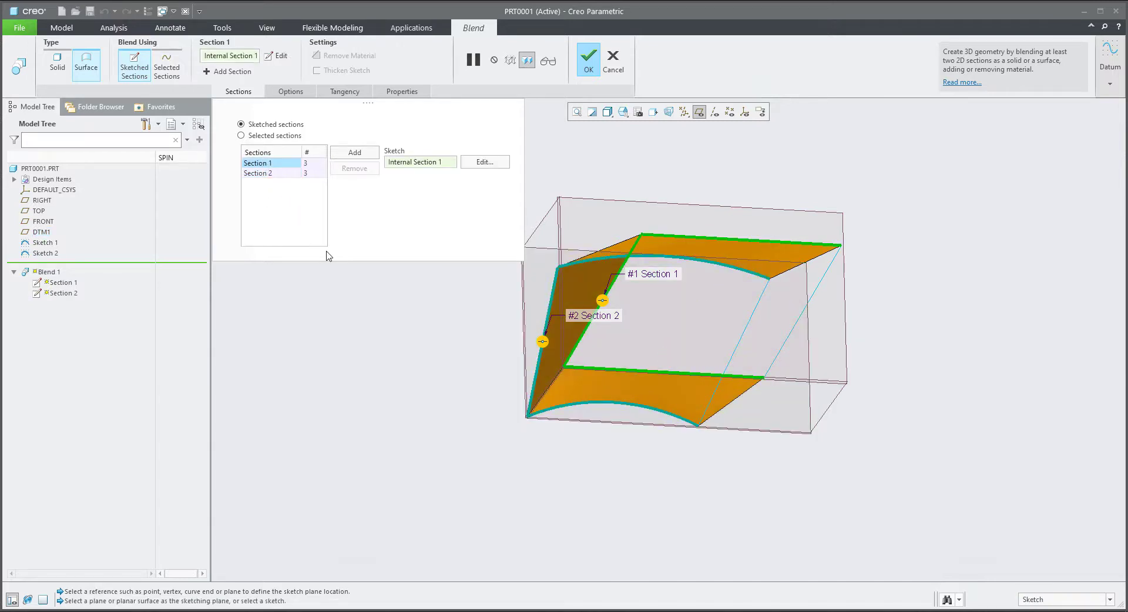
Step: Project the parallelogram's right slanted edge into Section 1 to close it
{"action": "left_click", "coordinate": [484, 163]}
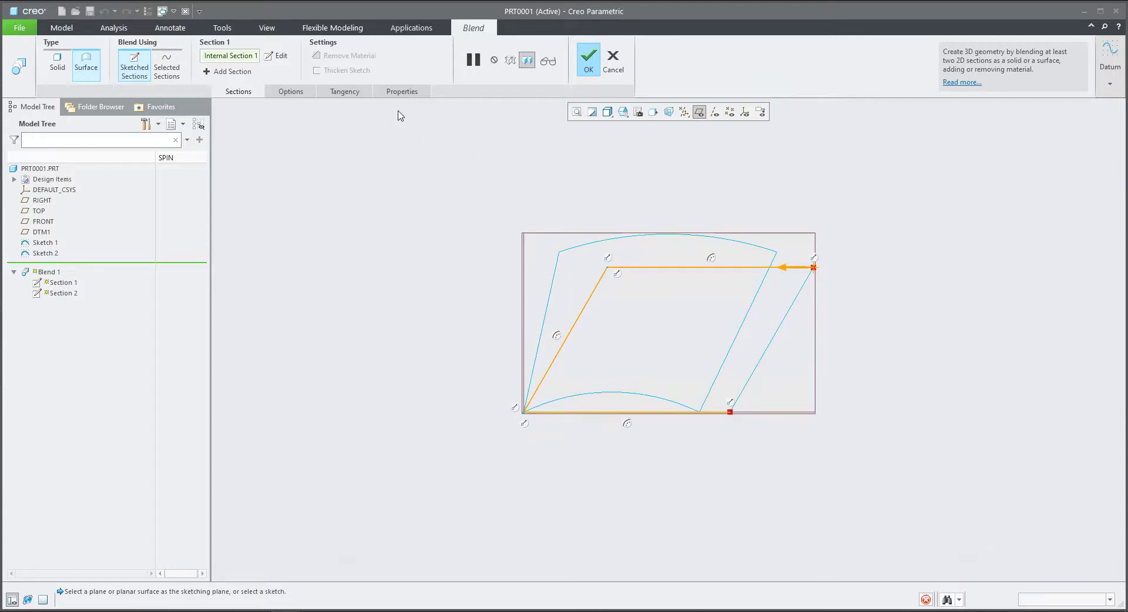
{"action": "left_click", "coordinate": [447, 74]}
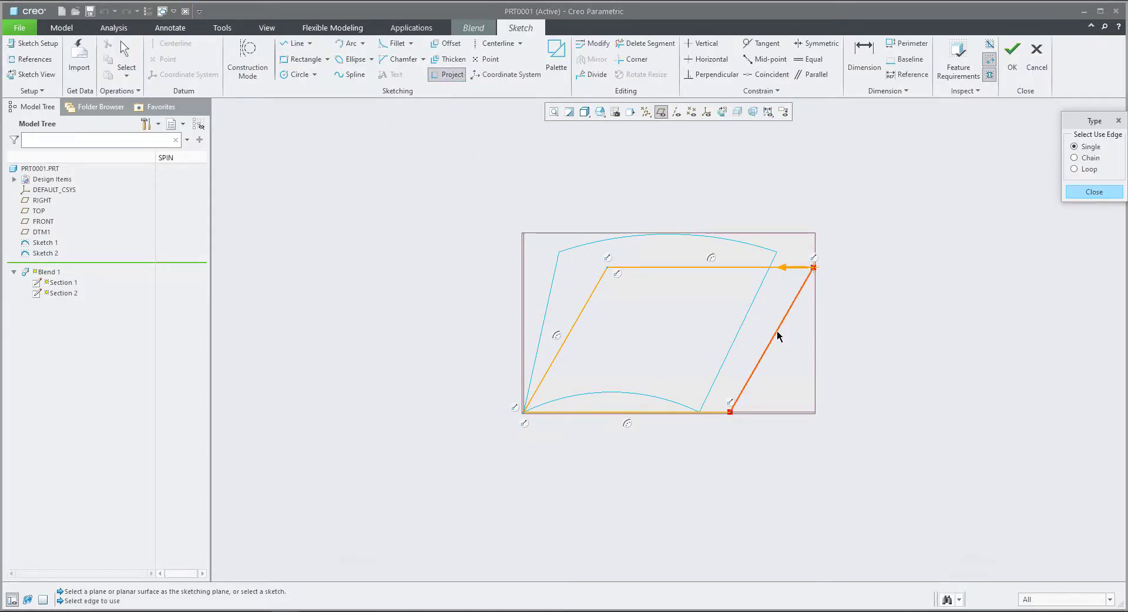
{"action": "left_click", "coordinate": [776, 331]}
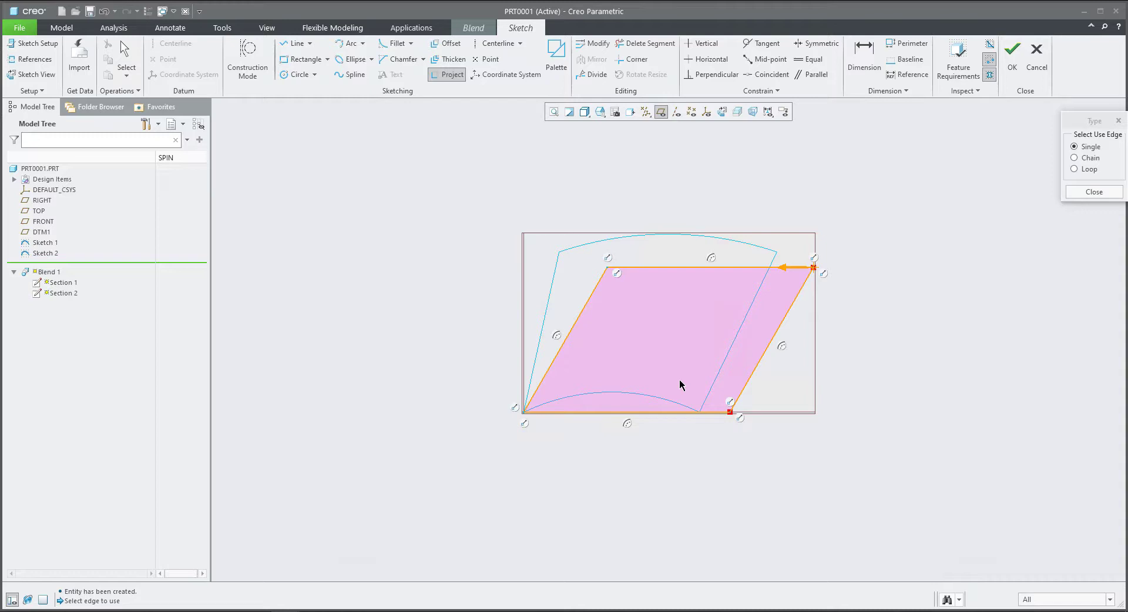
{"action": "left_click", "coordinate": [1094, 191]}
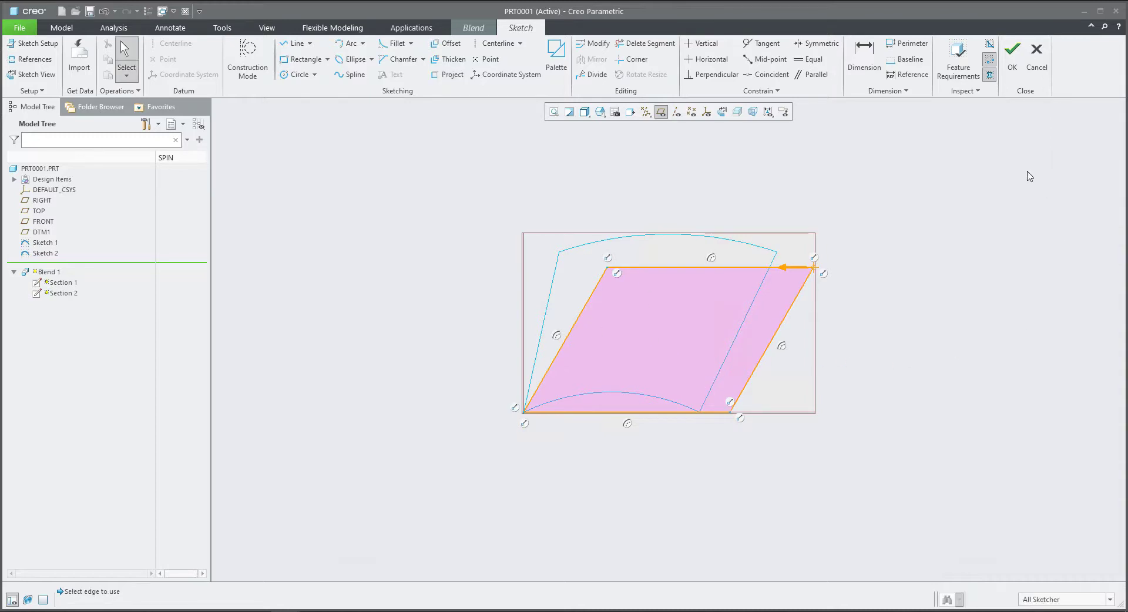
{"action": "left_click", "coordinate": [1012, 56]}
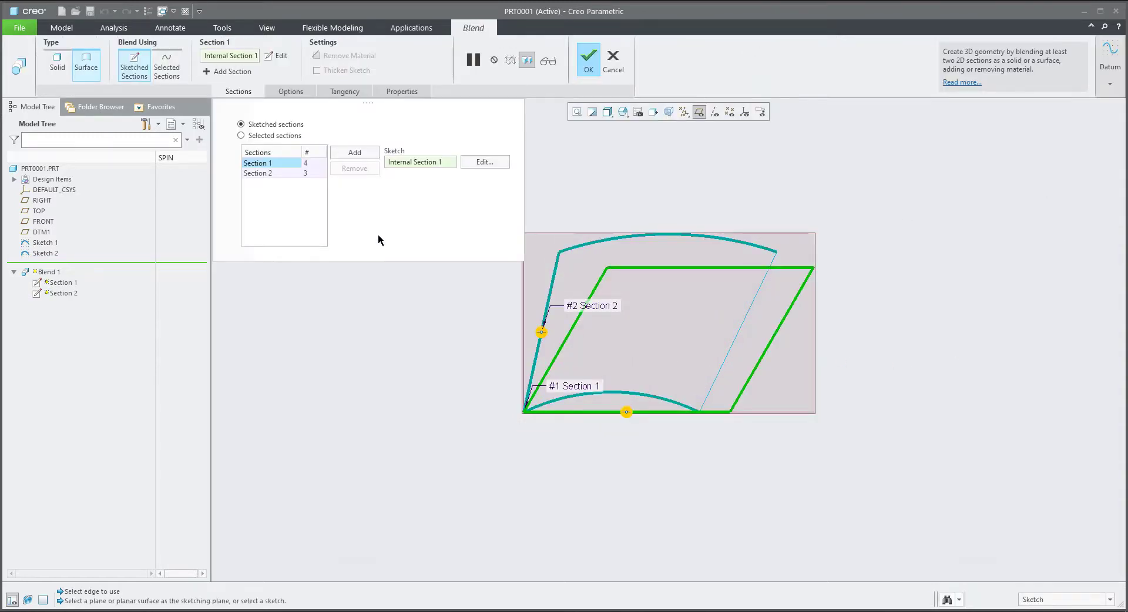
{"action": "left_click", "coordinate": [262, 173]}
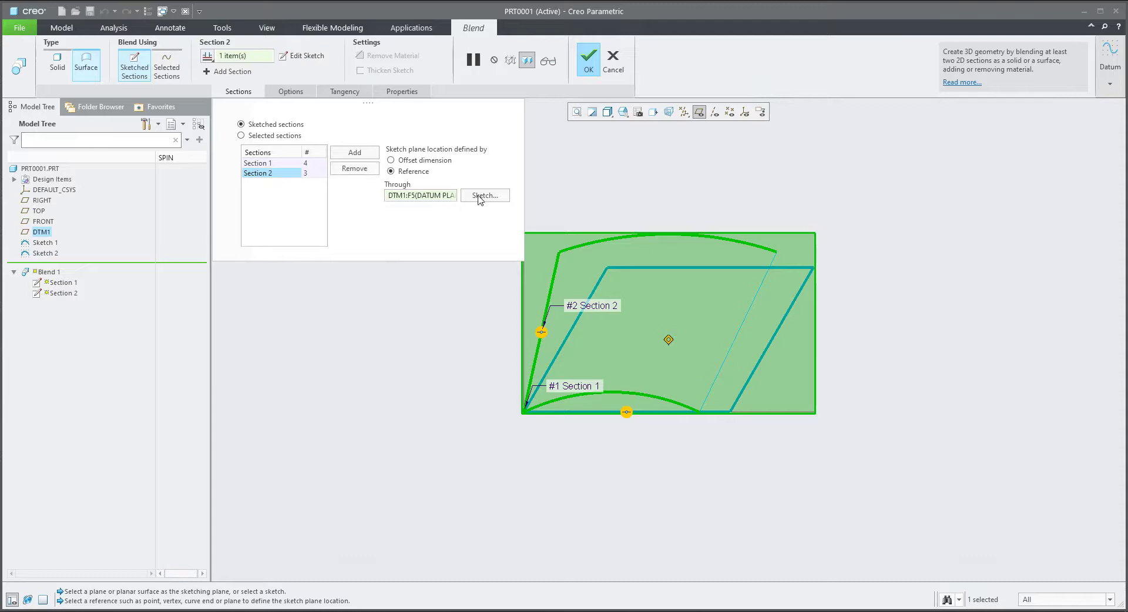
Step: Project only the curved sketch's right slanted line into Section 2, closing the quadrilateral
{"action": "left_click", "coordinate": [481, 196]}
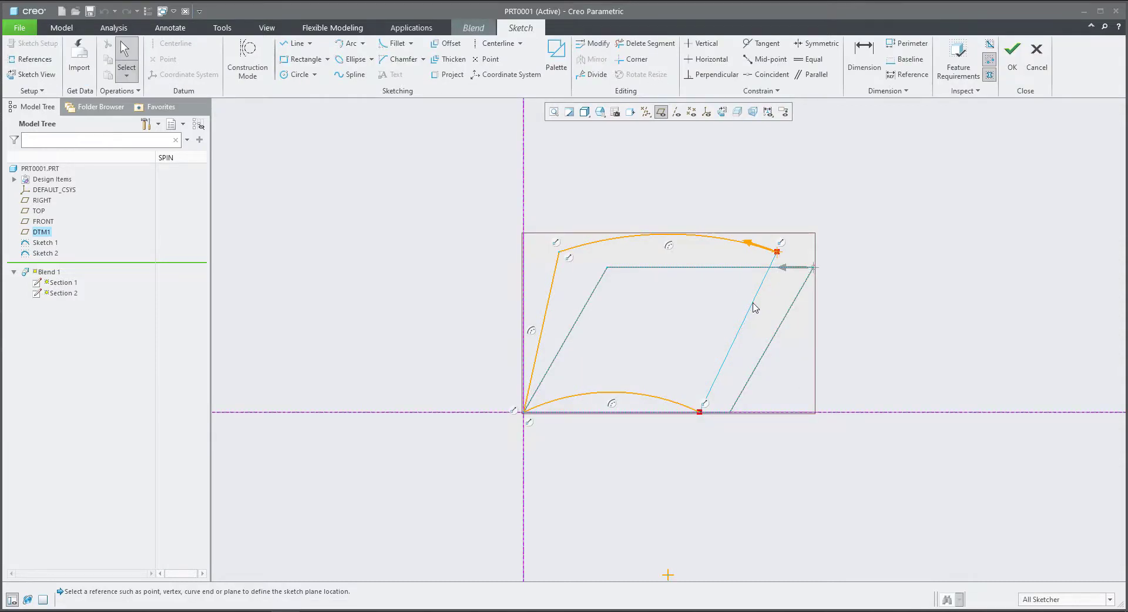
{"action": "left_click", "coordinate": [447, 74]}
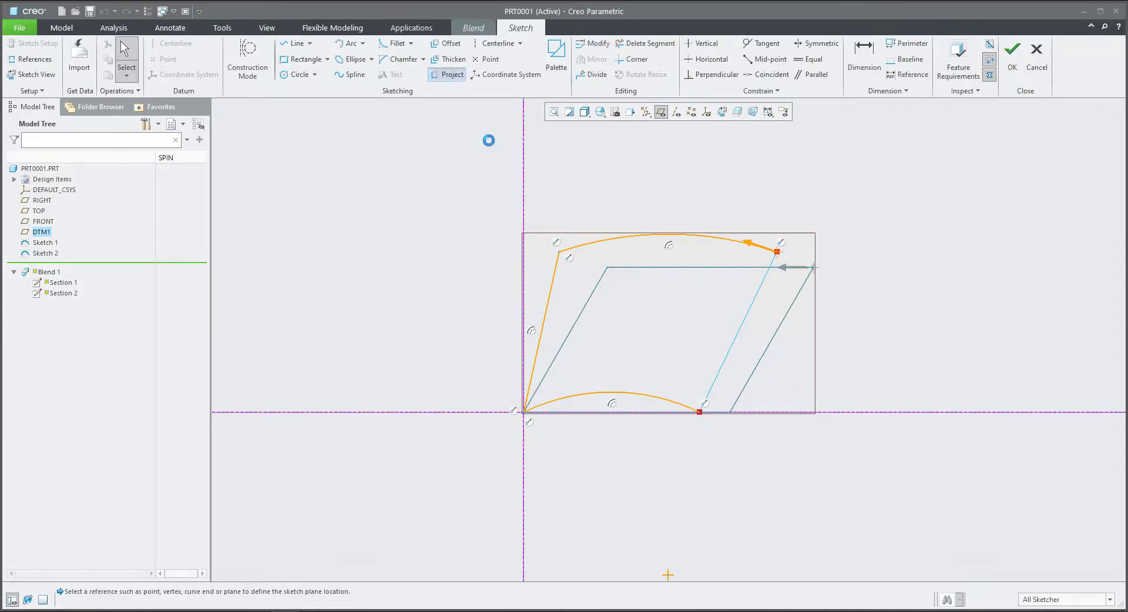
{"action": "left_click", "coordinate": [751, 315]}
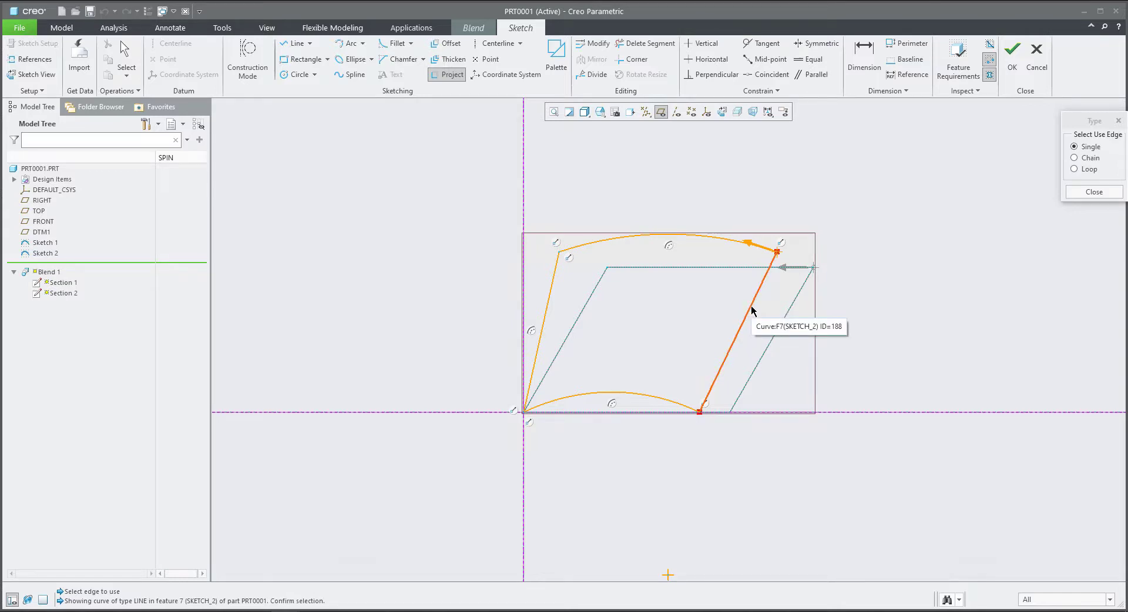
{"action": "left_click", "coordinate": [752, 311]}
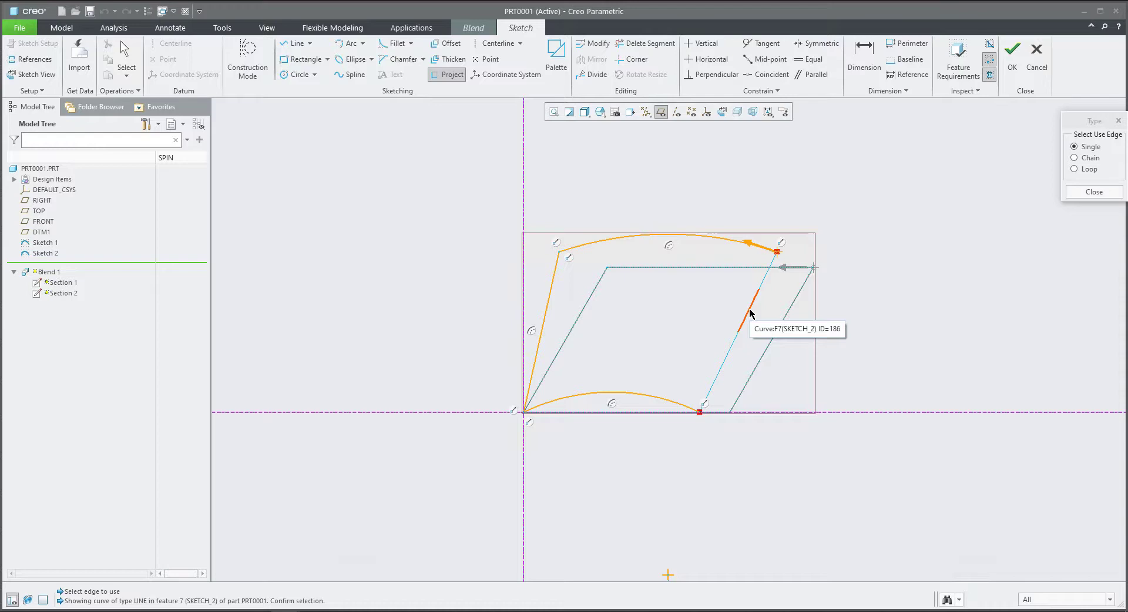
{"action": "right_click", "coordinate": [750, 314]}
{"action": "right_click", "coordinate": [750, 313]}
{"action": "right_click", "coordinate": [750, 313]}
{"action": "right_click", "coordinate": [750, 313]}
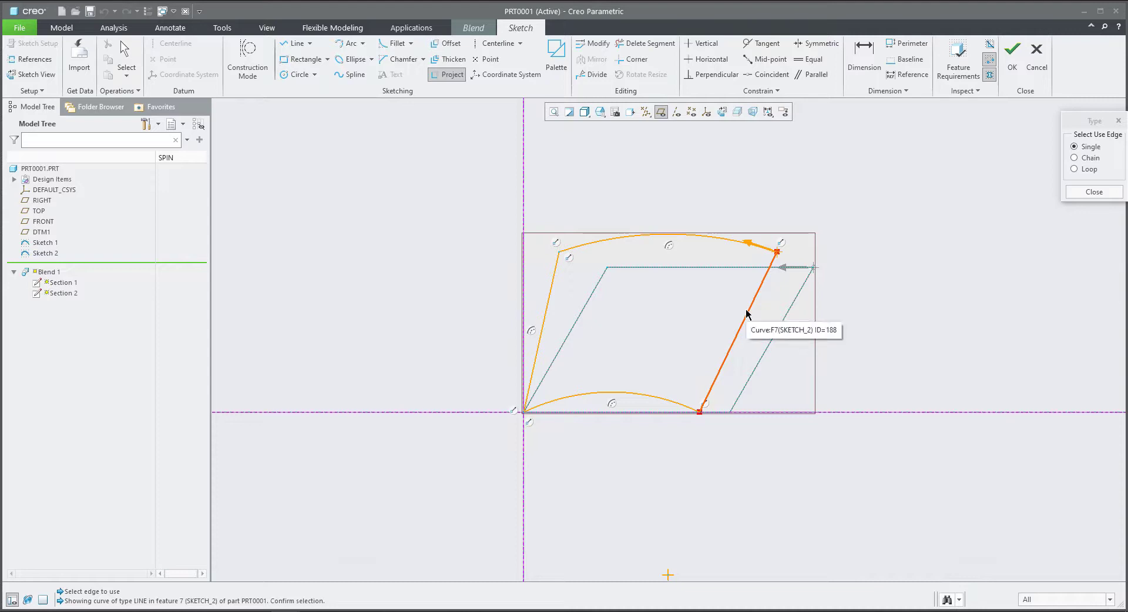
{"action": "left_click", "coordinate": [748, 315]}
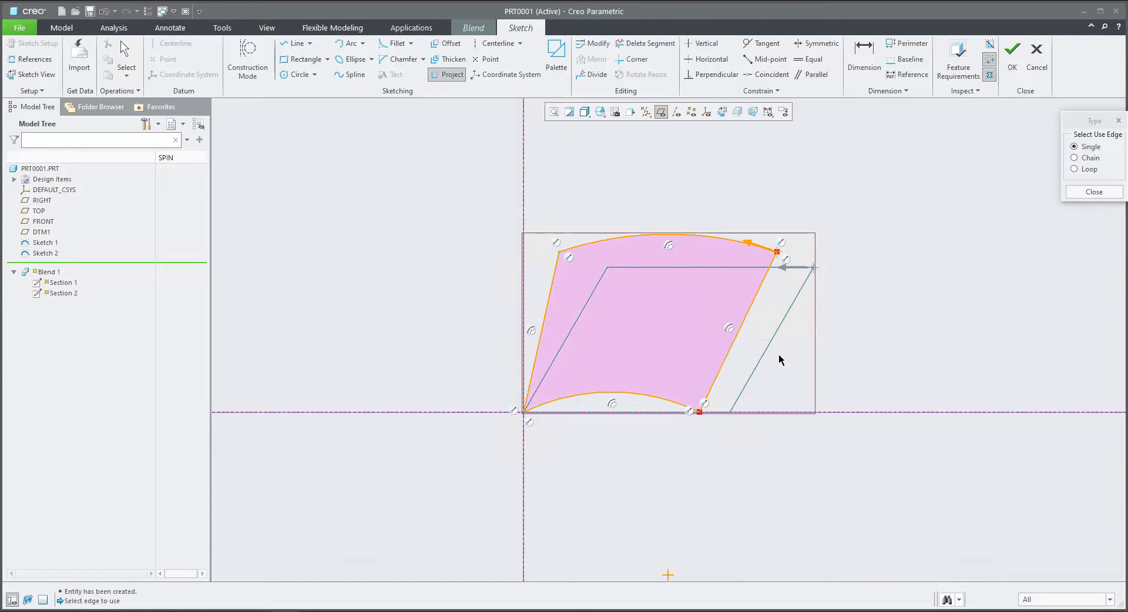
{"action": "left_click", "coordinate": [1119, 192]}
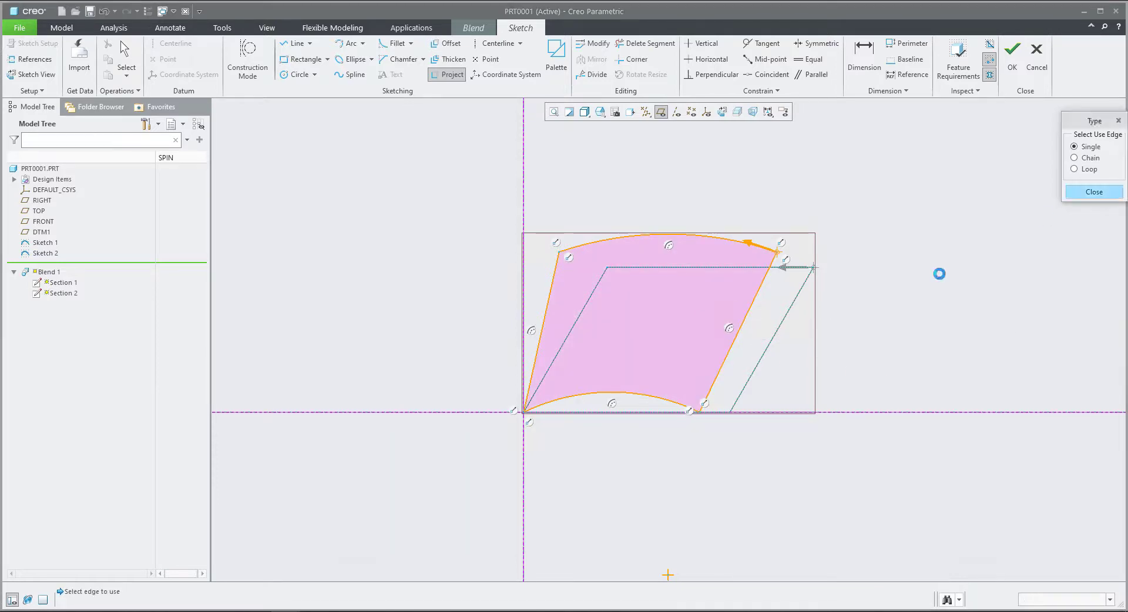
{"action": "left_click", "coordinate": [1012, 59]}
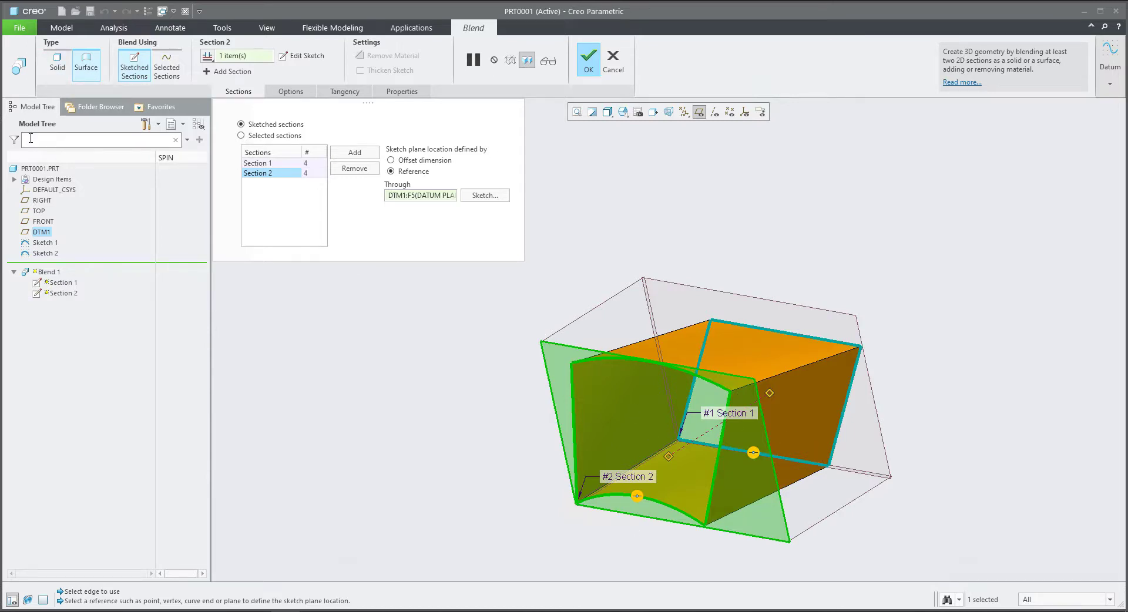
Step: Switch the blend to Solid, complete Blend 1, and turn off datum plane display
{"action": "left_click", "coordinate": [59, 64]}
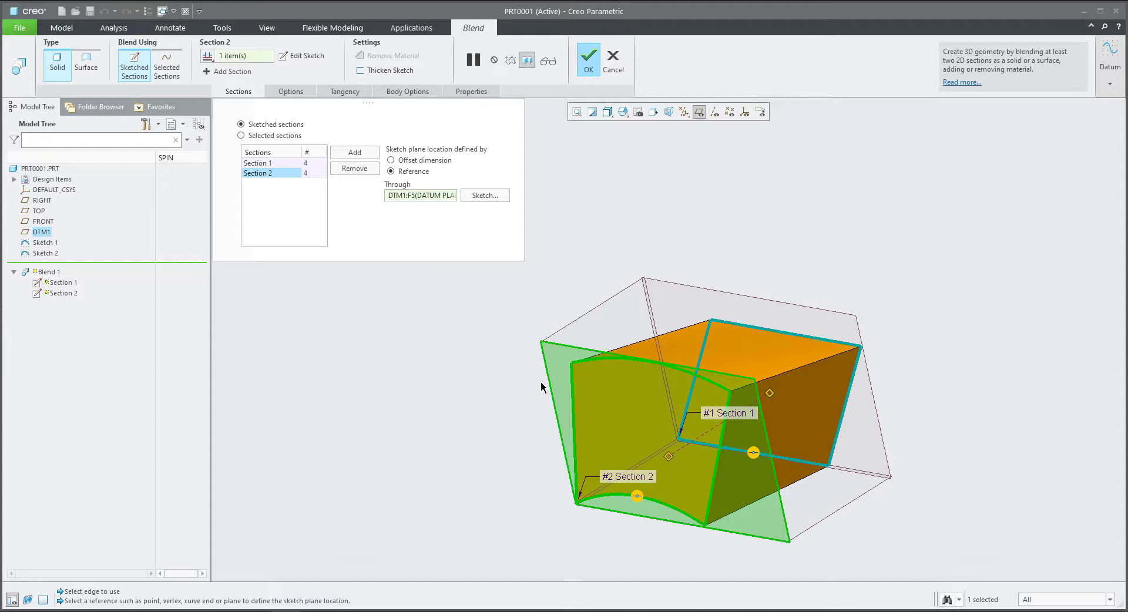
{"action": "left_click", "coordinate": [590, 65]}
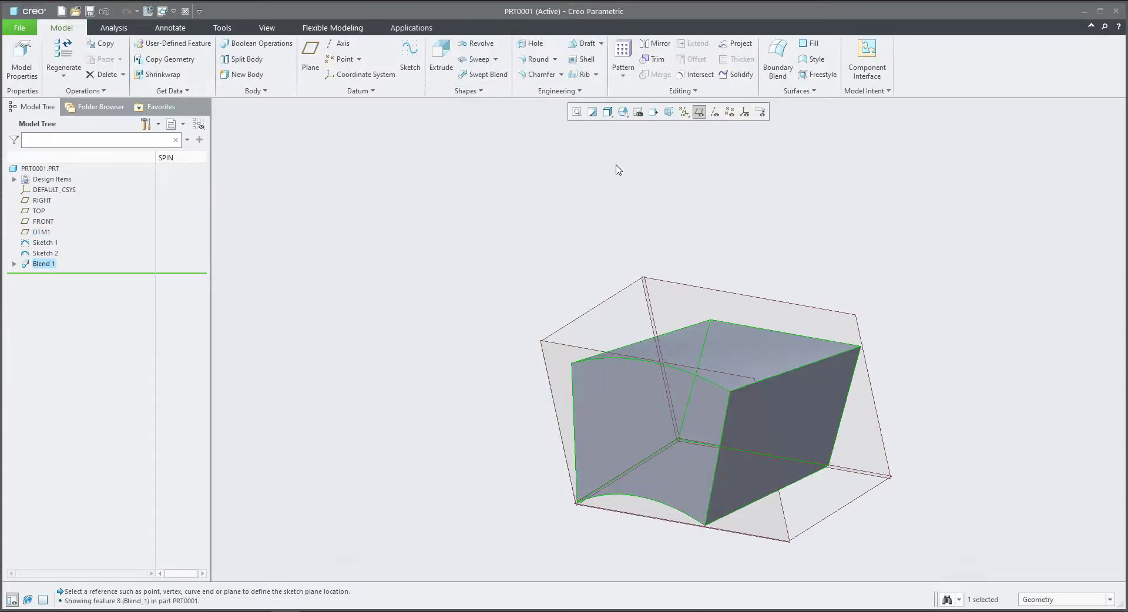
{"action": "left_click", "coordinate": [700, 112]}
Step: Reopen Sketch 2, the curved quadrilateral with the R 220.90 arc, with Edit Definition
{"action": "middle_click_drag", "start_coordinate": [669, 306], "coordinate": [577, 294]}
{"action": "left_click", "coordinate": [356, 320]}
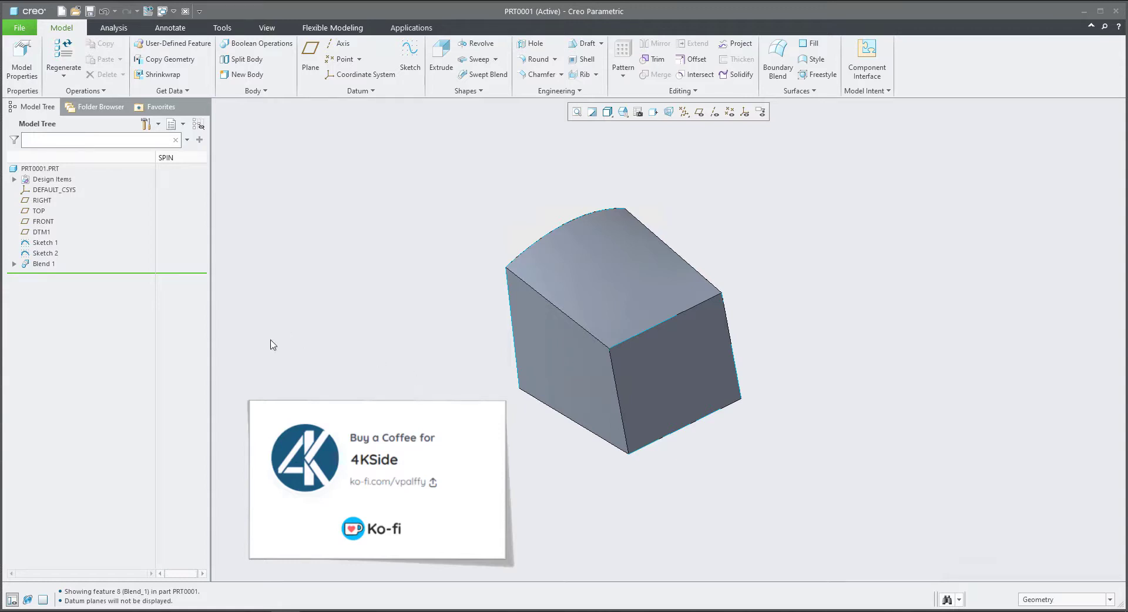
{"action": "left_click", "coordinate": [47, 254]}
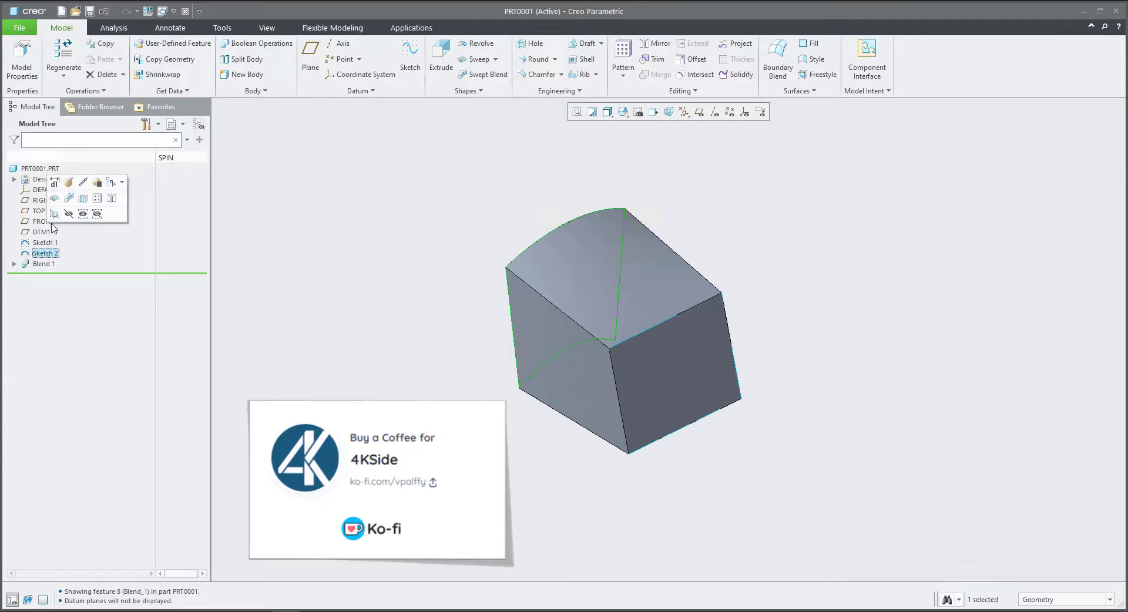
{"action": "left_click", "coordinate": [67, 184]}
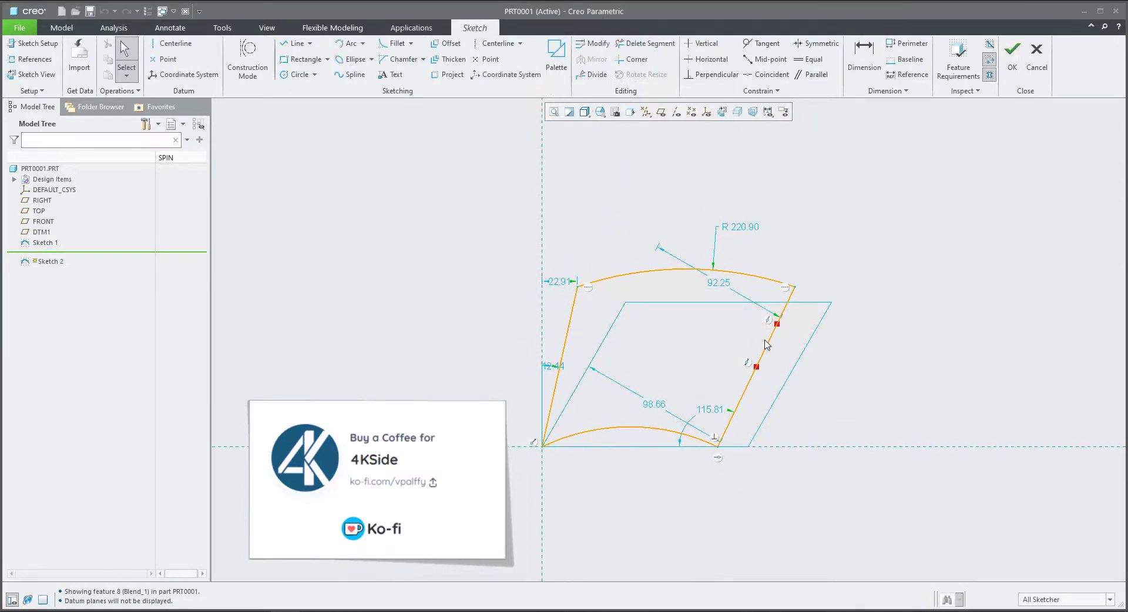
Step: Tilt Sketch 2's right slanted edge to 113.25° and accept the sketch, regenerating Blend 1
{"action": "left_click", "coordinate": [740, 403]}
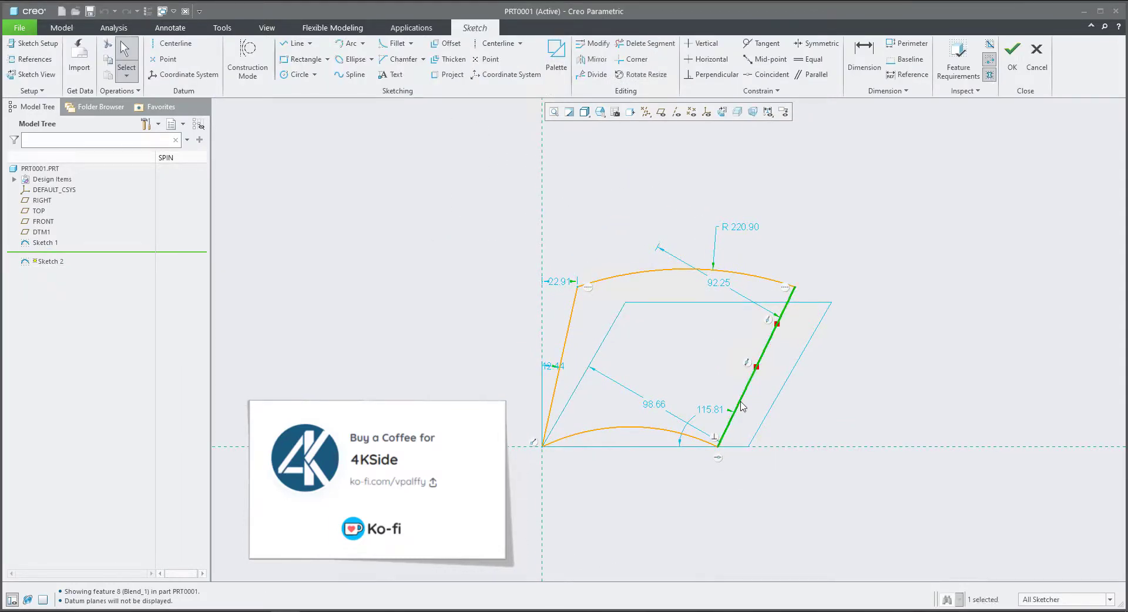
{"action": "left_click", "coordinate": [810, 358]}
{"action": "scroll", "coordinate": [795, 337], "scroll_direction": "down", "scroll_amount": 3}
{"action": "mouse_move", "coordinate": [834, 195]}
{"action": "left_mouse_down"}
{"action": "mouse_move", "coordinate": [849, 194]}
{"action": "mouse_move", "coordinate": [756, 265]}
{"action": "mouse_move", "coordinate": [744, 320]}
{"action": "left_mouse_up"}
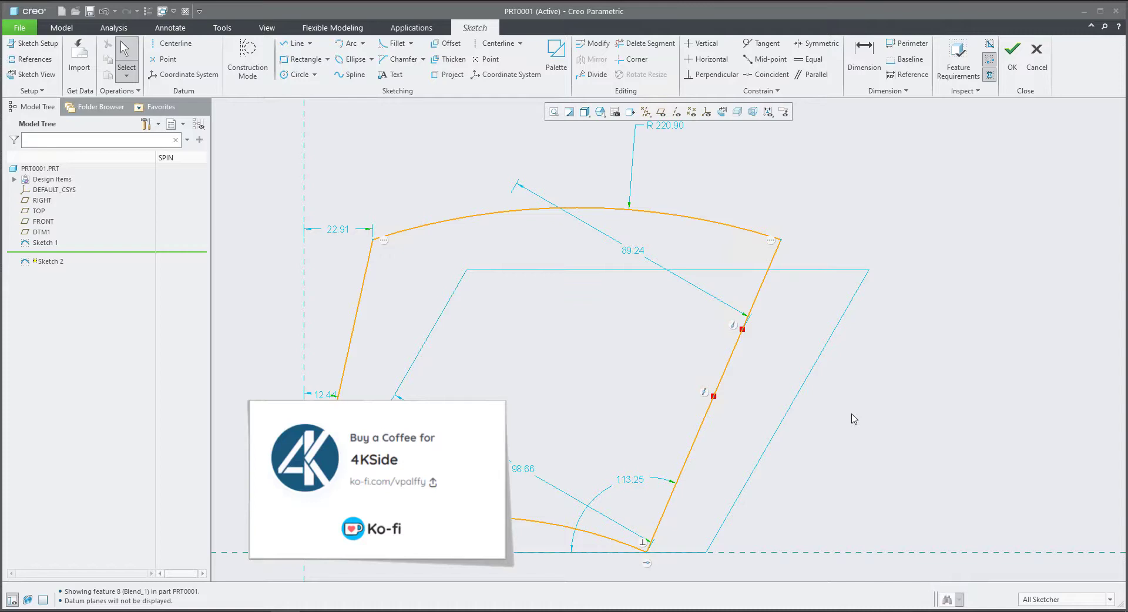
{"action": "left_click", "coordinate": [1013, 56]}
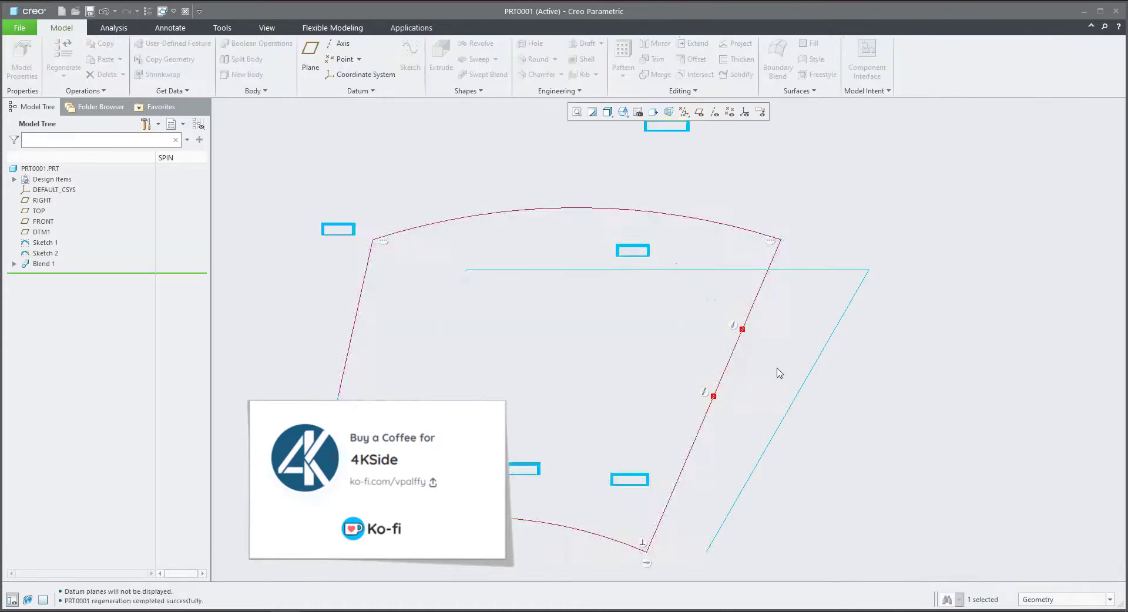
{"action": "scroll", "coordinate": [726, 379], "scroll_direction": "up", "scroll_amount": 5}
{"action": "middle_click_drag", "start_coordinate": [680, 361], "coordinate": [554, 418]}
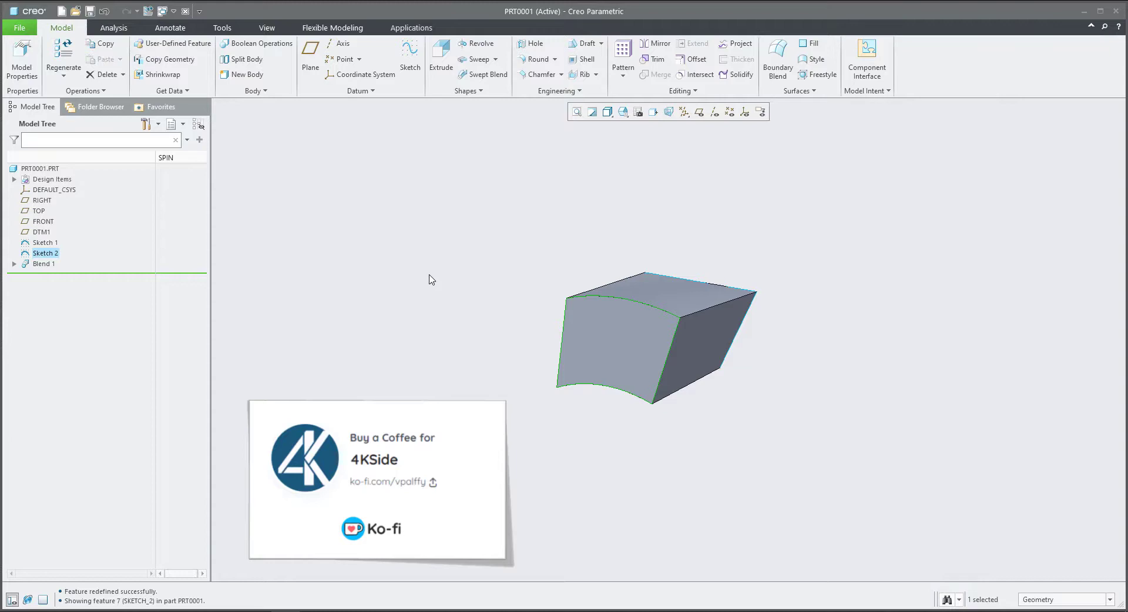